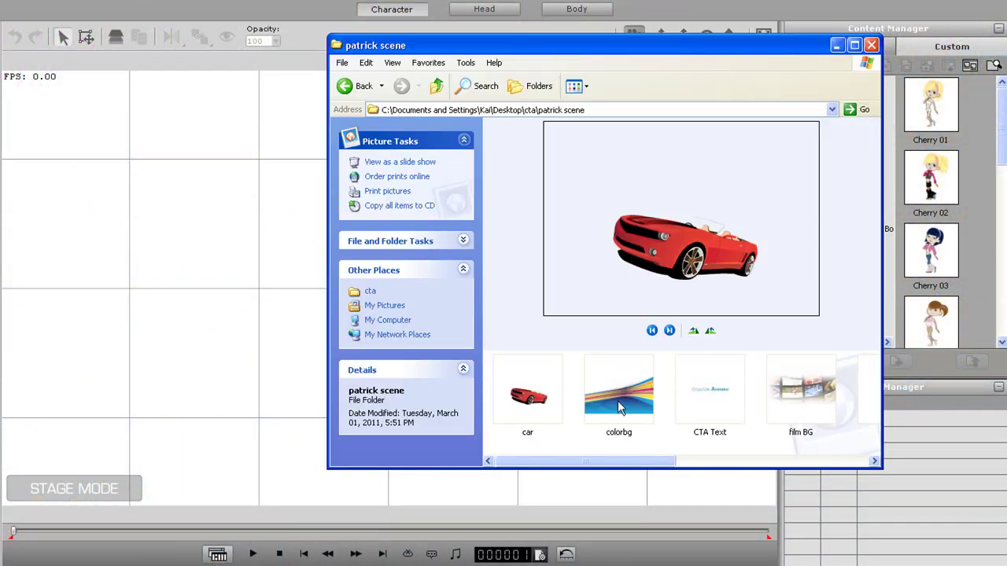
- Import the colorbg image as a prop and move it up and to the right
click(618, 401)
drag(627, 396, 279, 393)
click(496, 253)
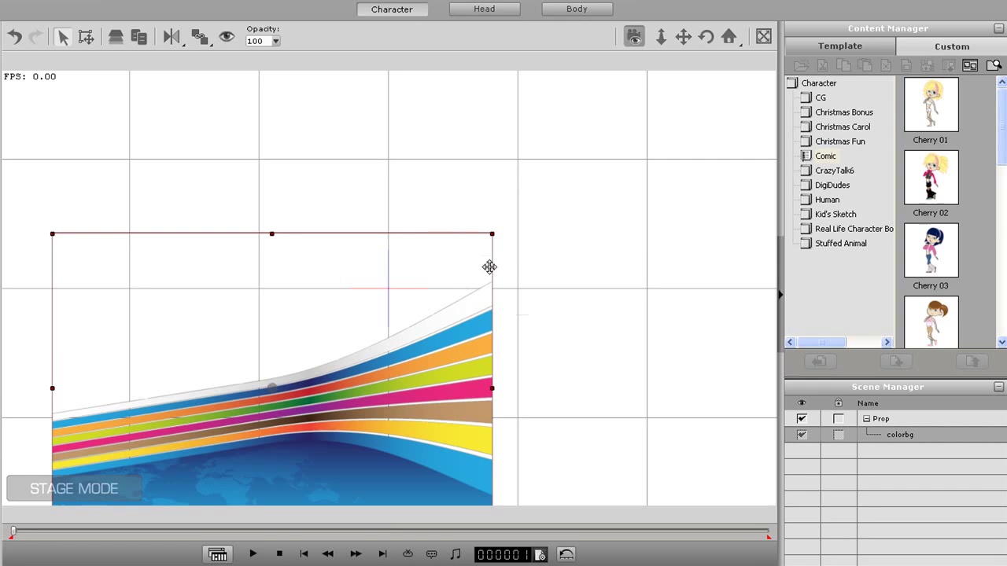
drag(377, 403, 535, 278)
- Zoom the camera view in and hide the background grid with Ctrl+G
click(684, 37)
scroll(575, 130, up, 5)
scroll(523, 265, up, 2)
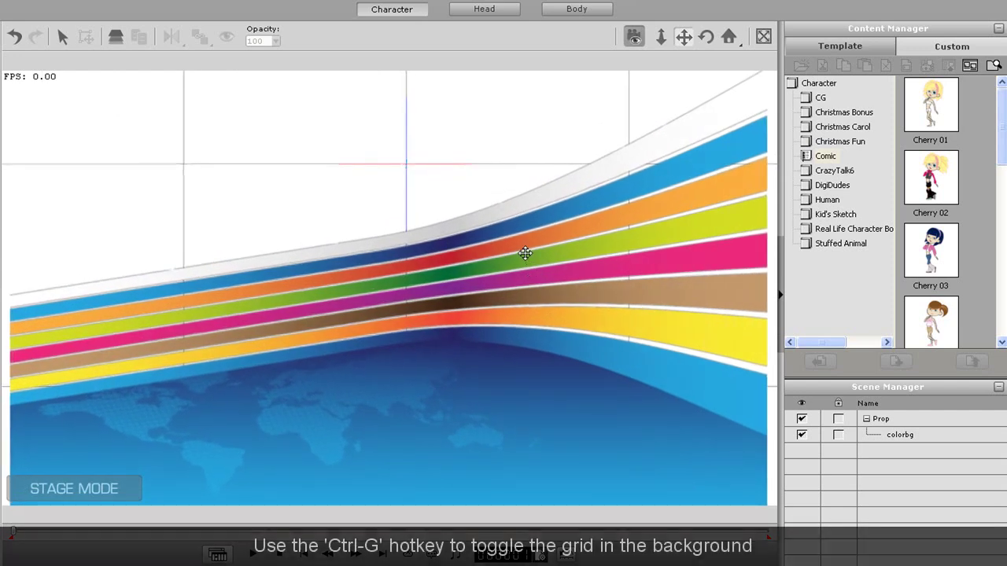
scroll(526, 294, up, 2)
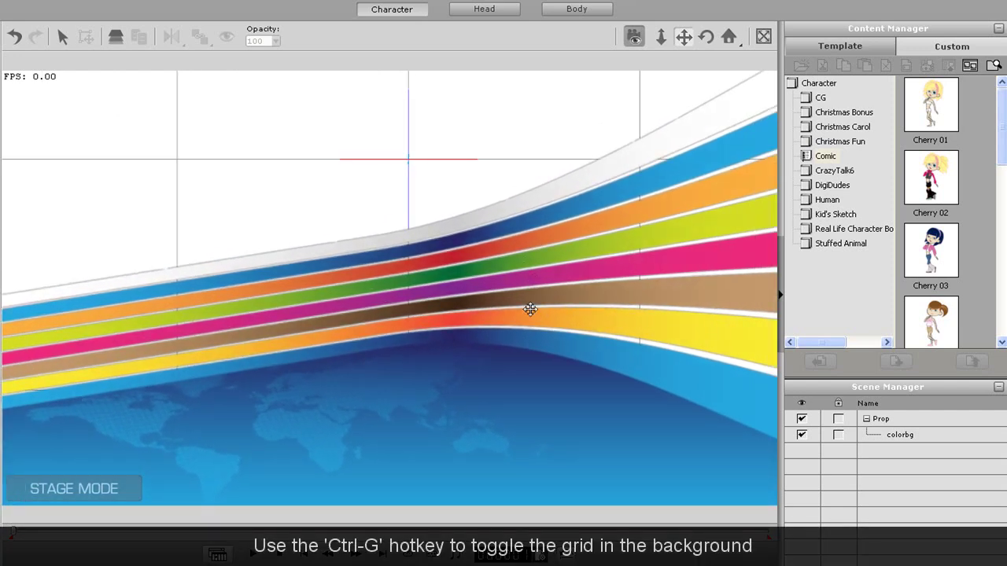
key(ctrl+g)
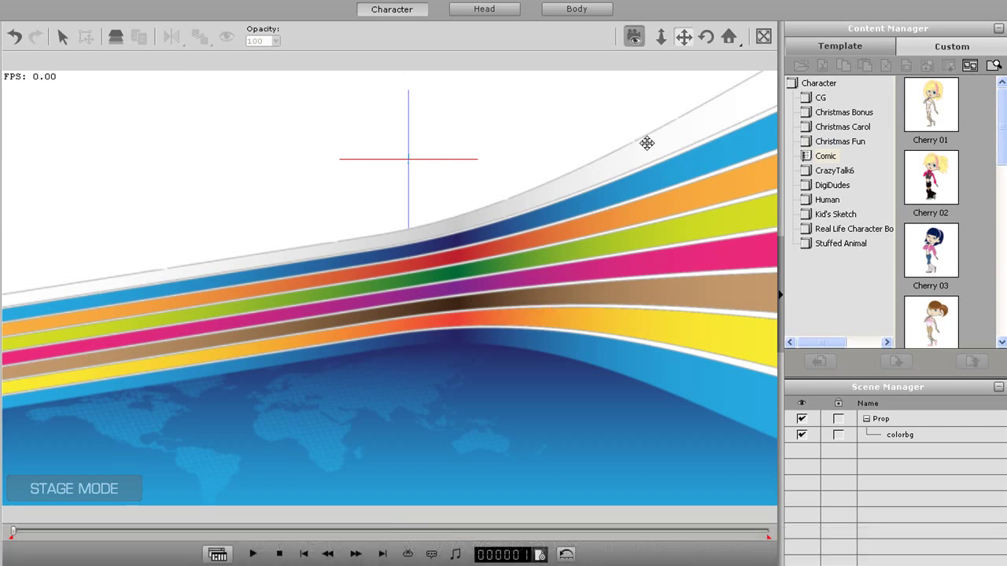
- Import the film BG image onto the stage as a prop
key(alt+Tab)
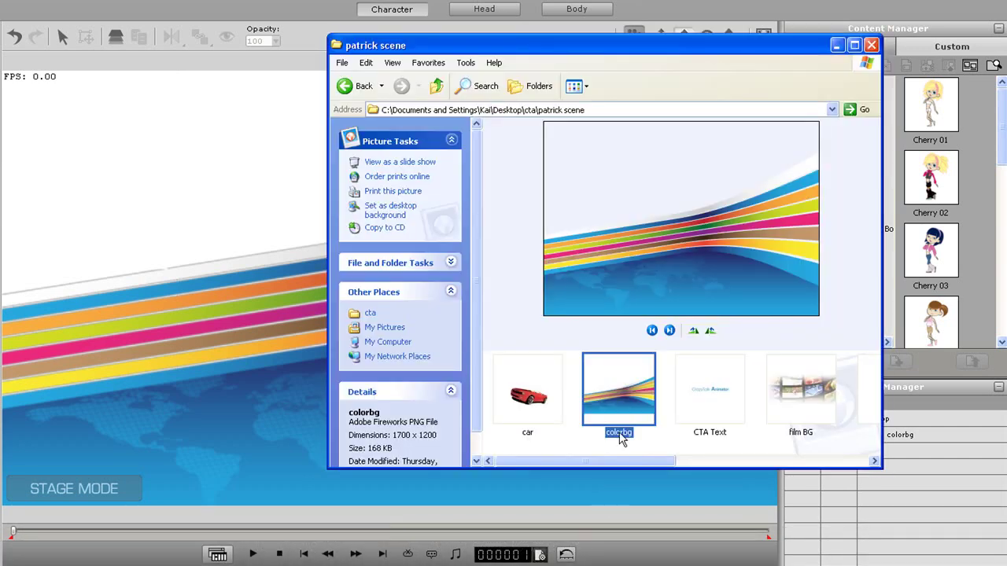
drag(659, 465, 705, 464)
drag(661, 404, 279, 307)
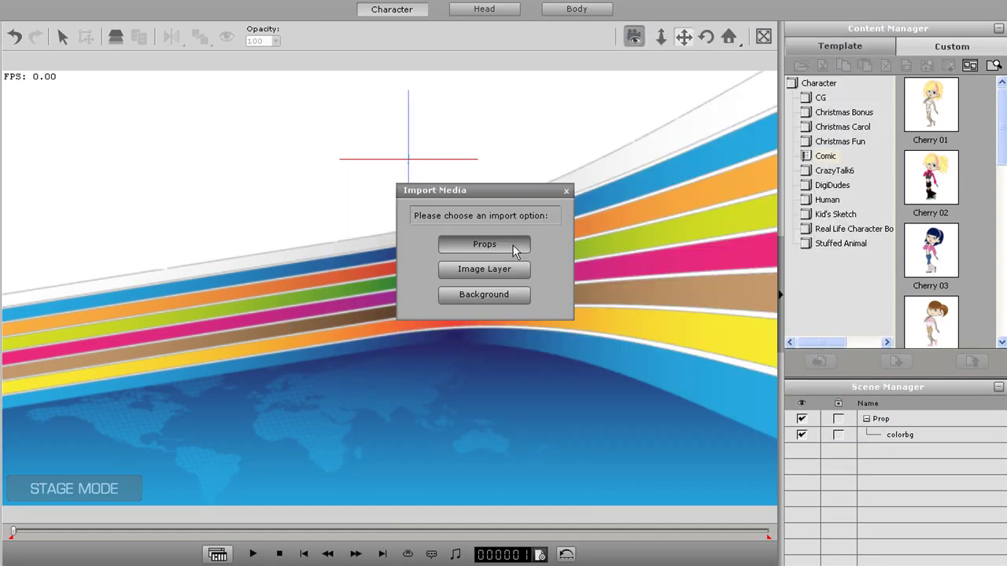
click(514, 246)
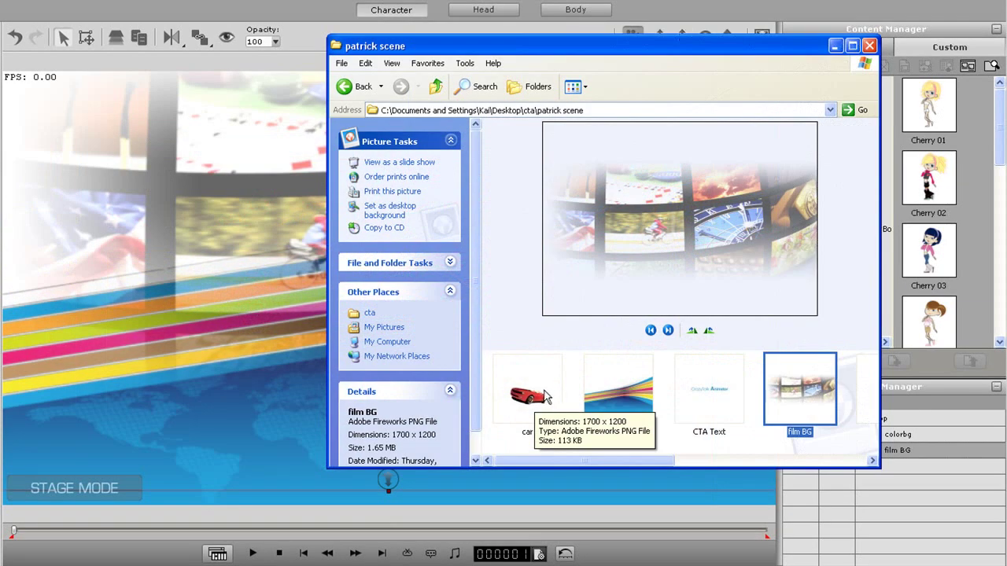
- Add the red car as a prop, resize it and centre it on the stage
drag(547, 402, 276, 379)
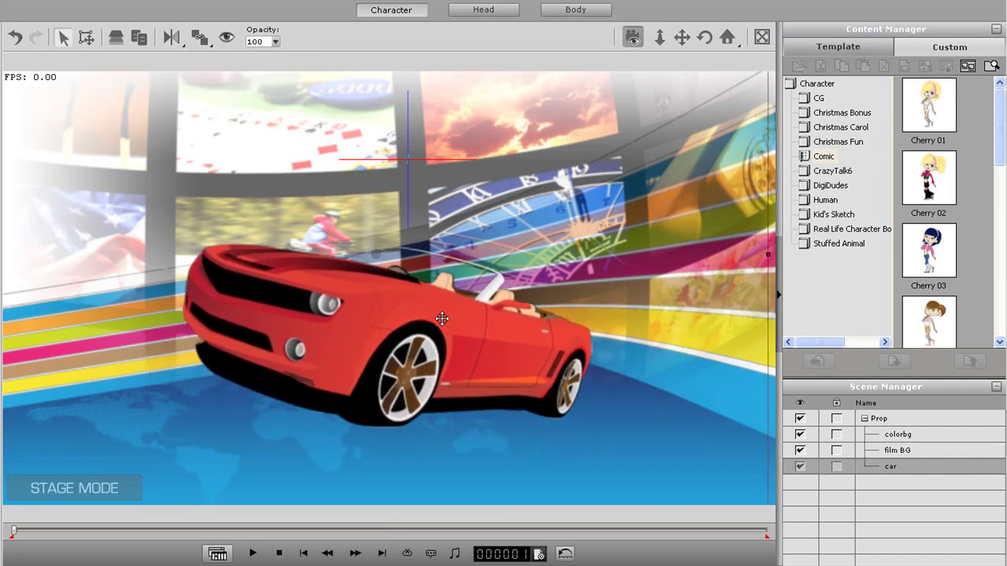
drag(437, 326, 421, 494)
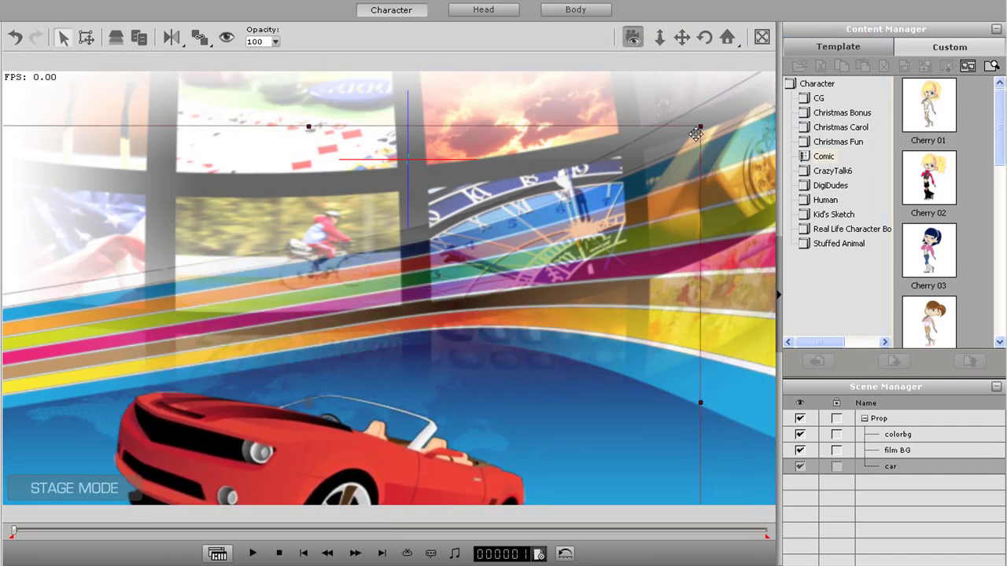
drag(699, 127, 624, 257)
drag(394, 468, 445, 350)
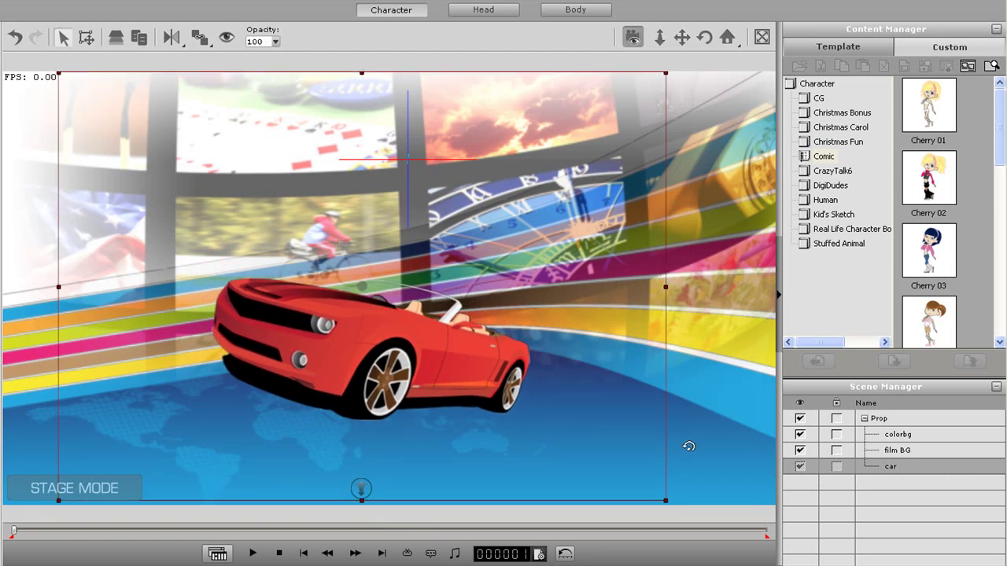
drag(665, 500, 708, 521)
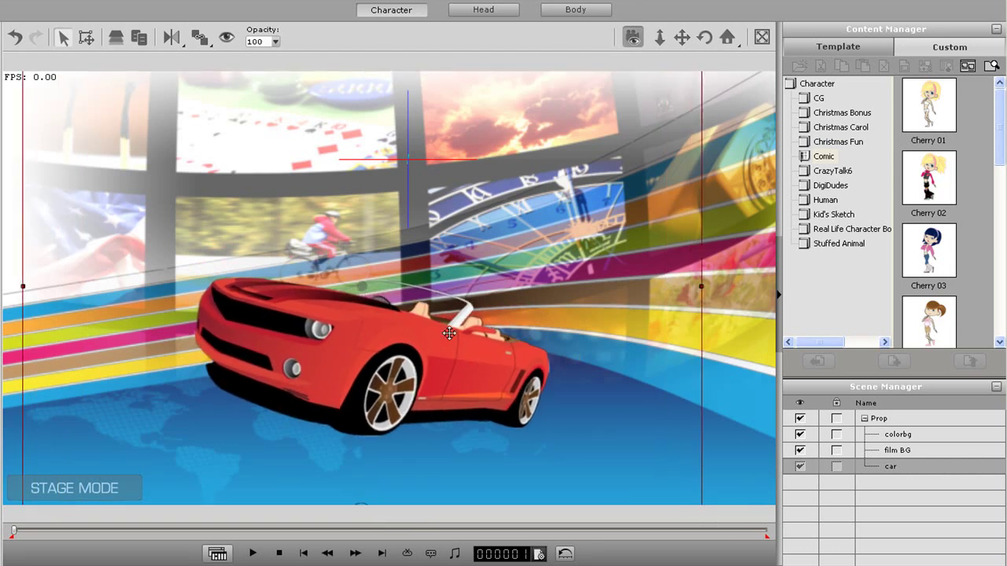
- Import the girl image as a prop and nudge it into position
key(alt+Tab)
drag(542, 461, 671, 443)
click(617, 397)
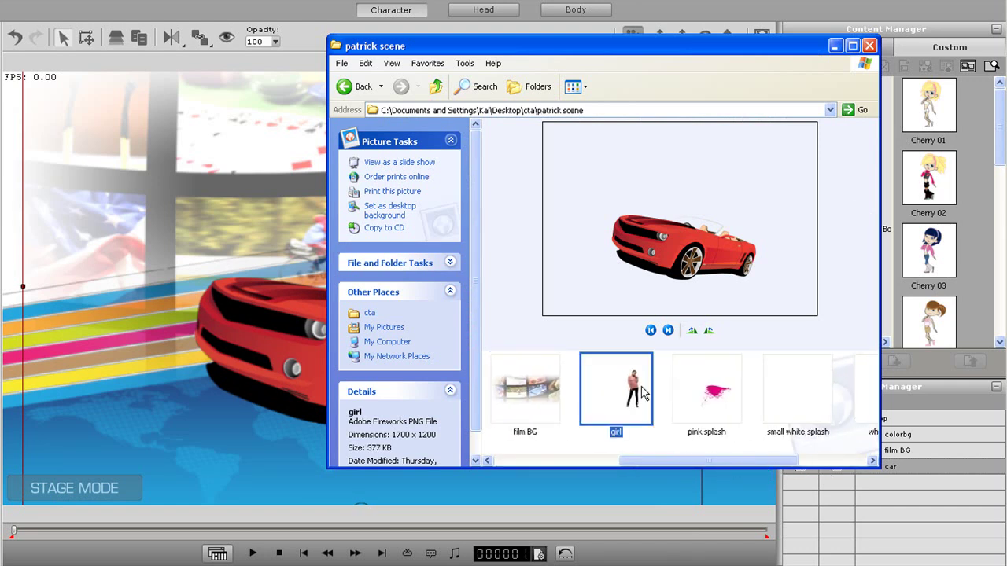
drag(632, 399, 288, 373)
click(481, 244)
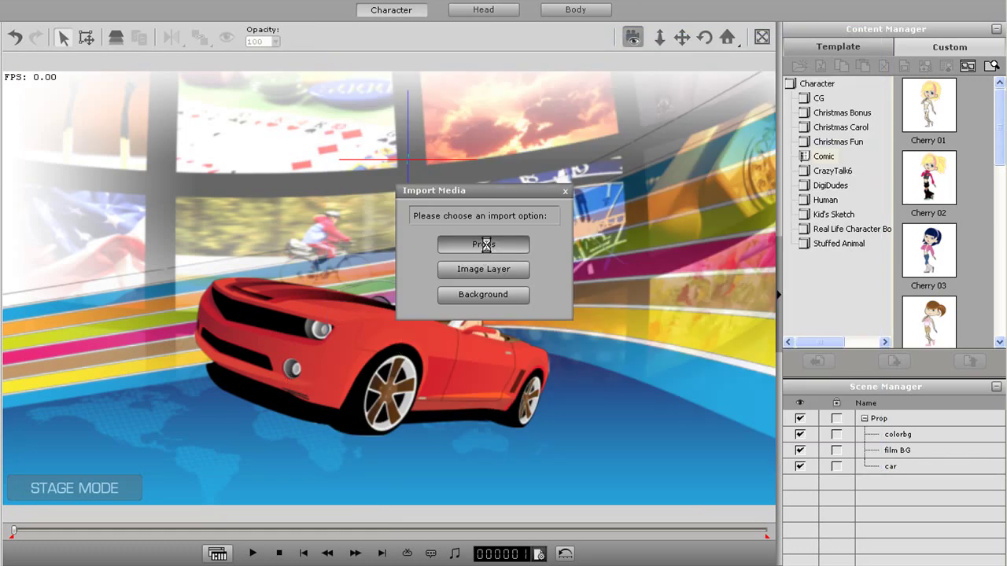
drag(435, 288, 539, 338)
- Add the whitesplash prop, shrink it and place it at lower left under the car
drag(610, 436, 282, 442)
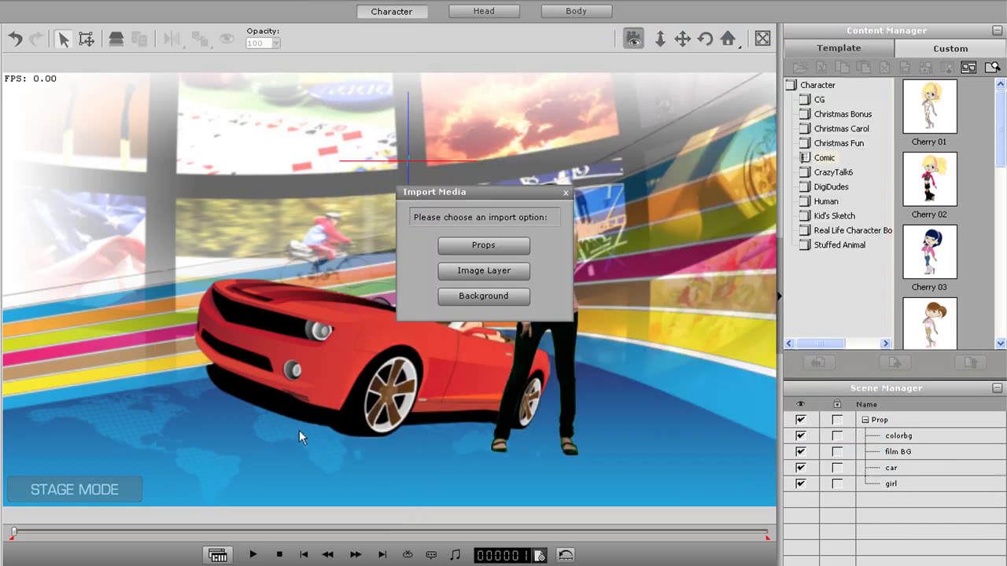
click(499, 244)
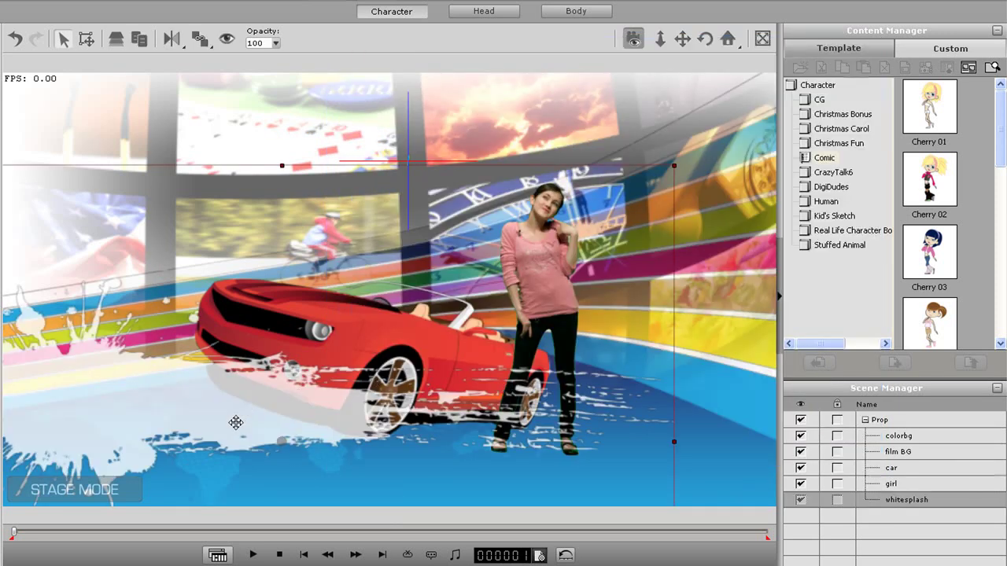
drag(236, 422, 349, 415)
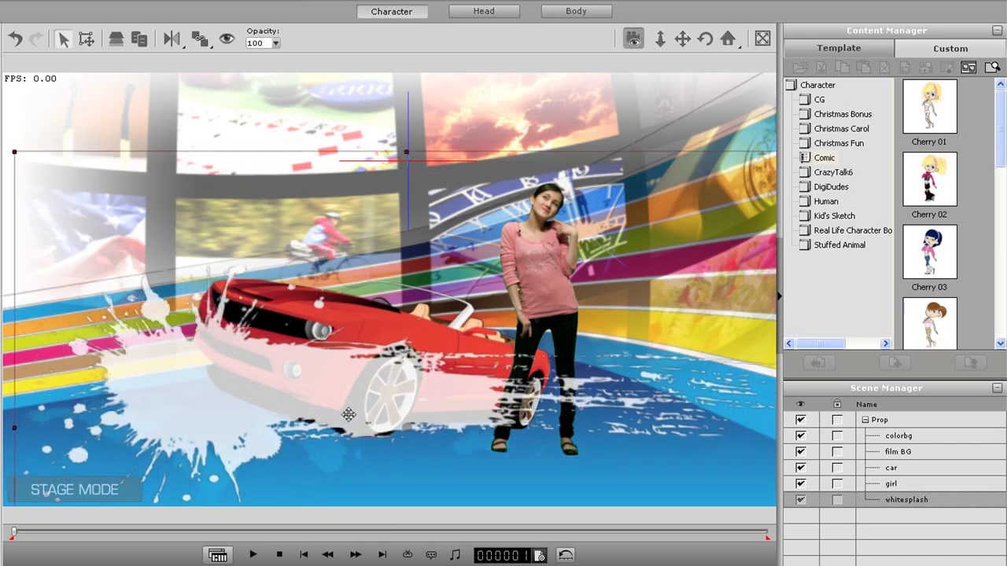
drag(14, 152, 52, 186)
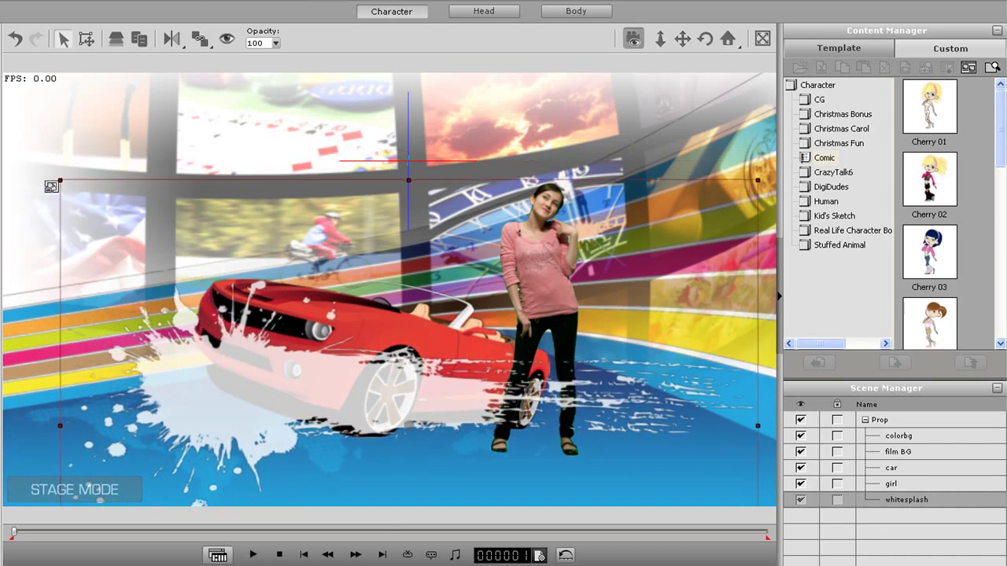
drag(274, 391, 250, 426)
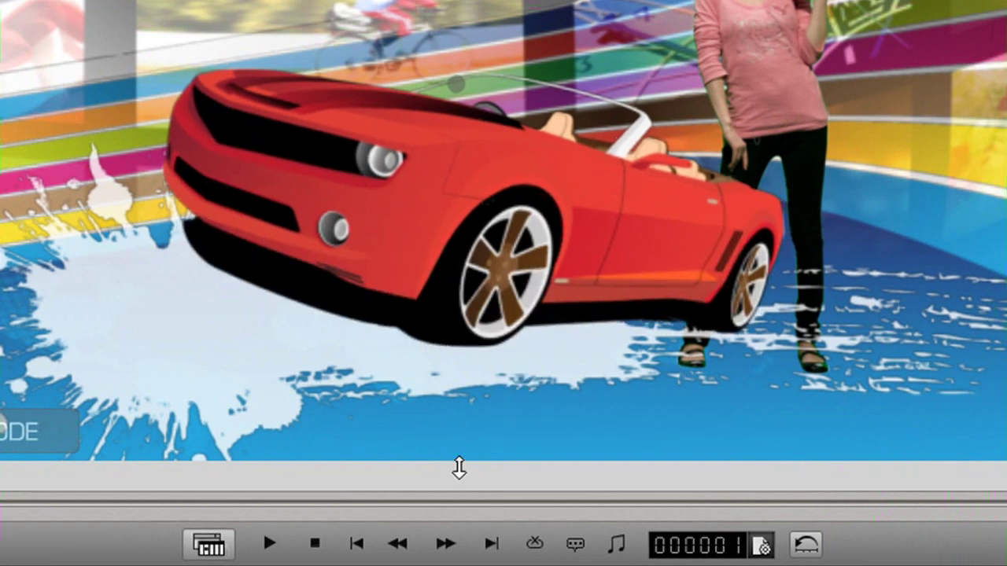
click(787, 26)
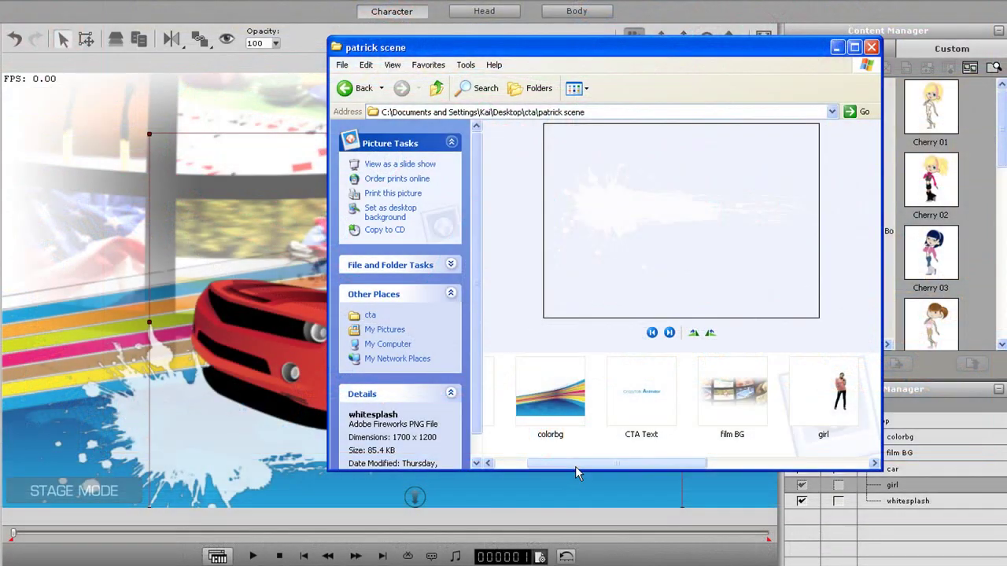
- Import the CTA Text image onto the stage as a prop
click(649, 412)
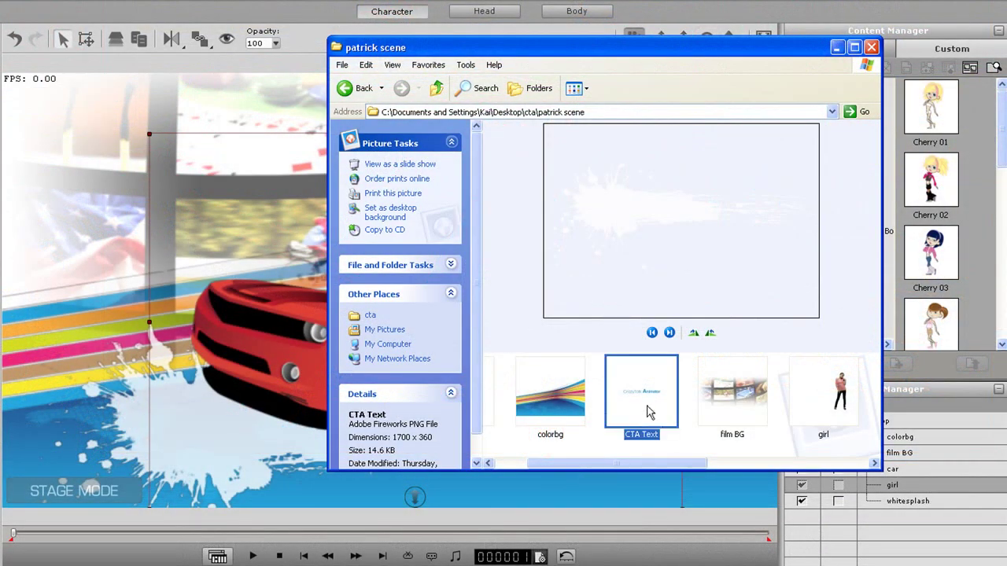
drag(649, 412, 235, 173)
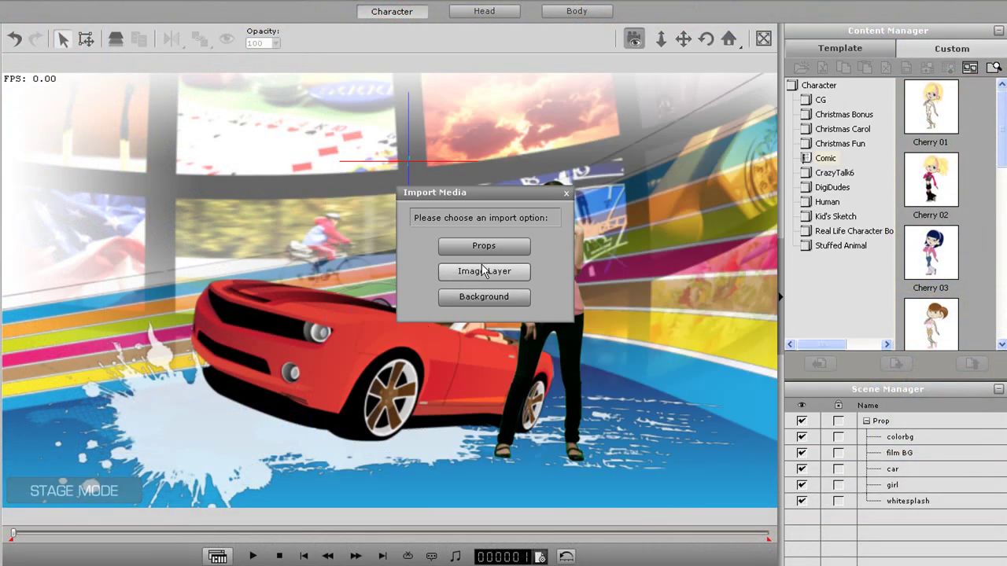
click(484, 245)
- Resize and reposition the CrazyTalk Animator title, finishing slightly to the left
drag(353, 459, 436, 433)
drag(715, 341, 695, 343)
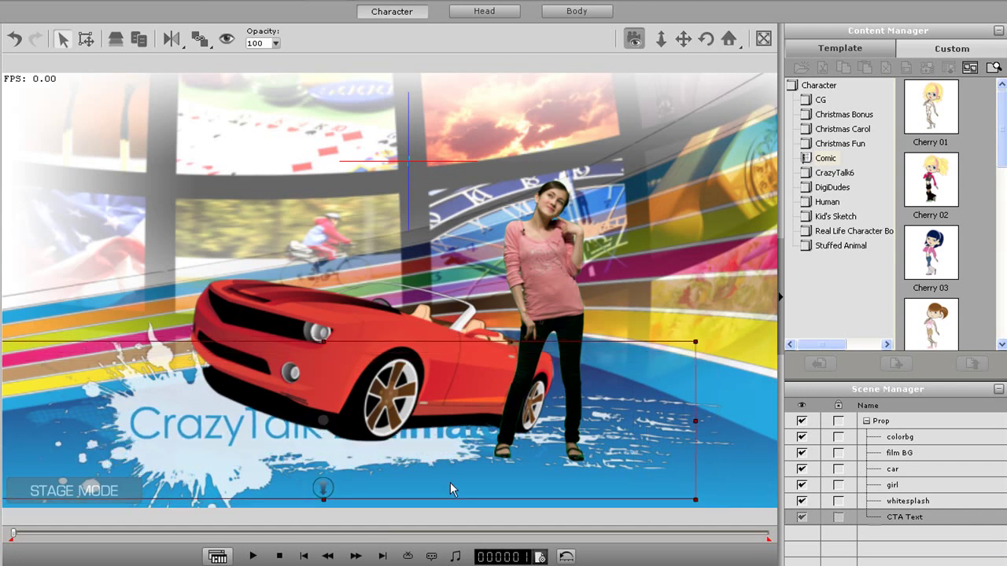
drag(323, 488, 326, 497)
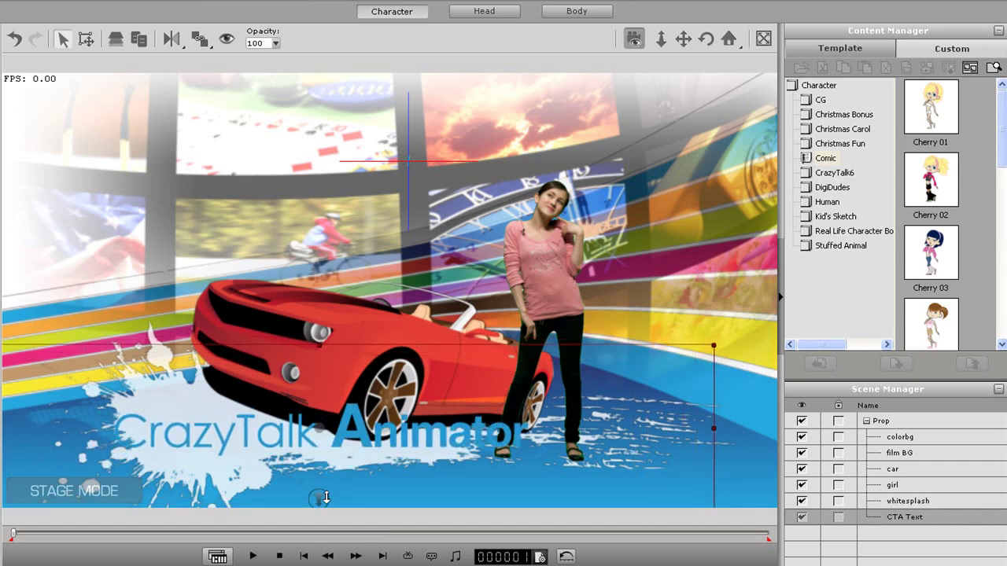
drag(367, 448, 408, 422)
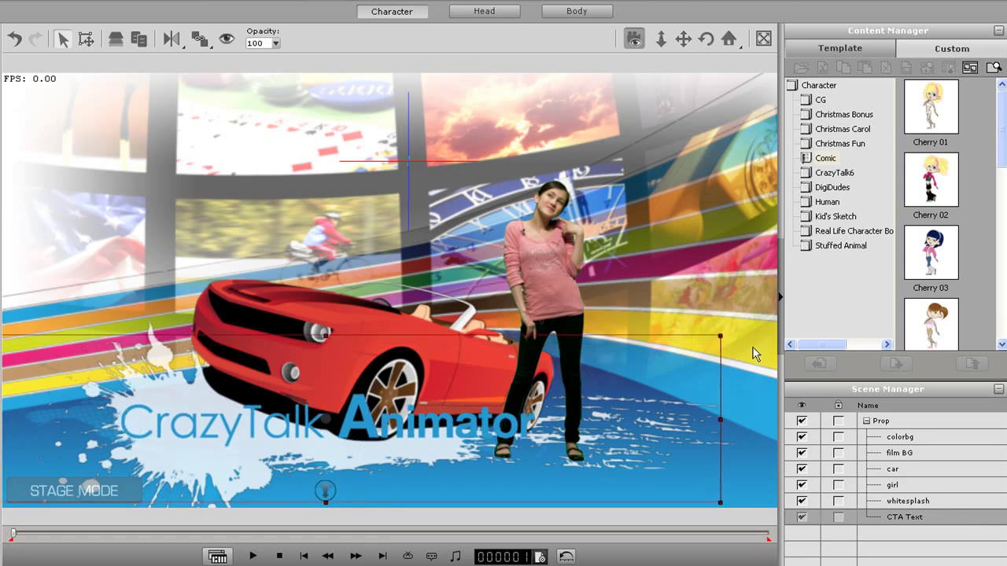
drag(720, 336, 665, 347)
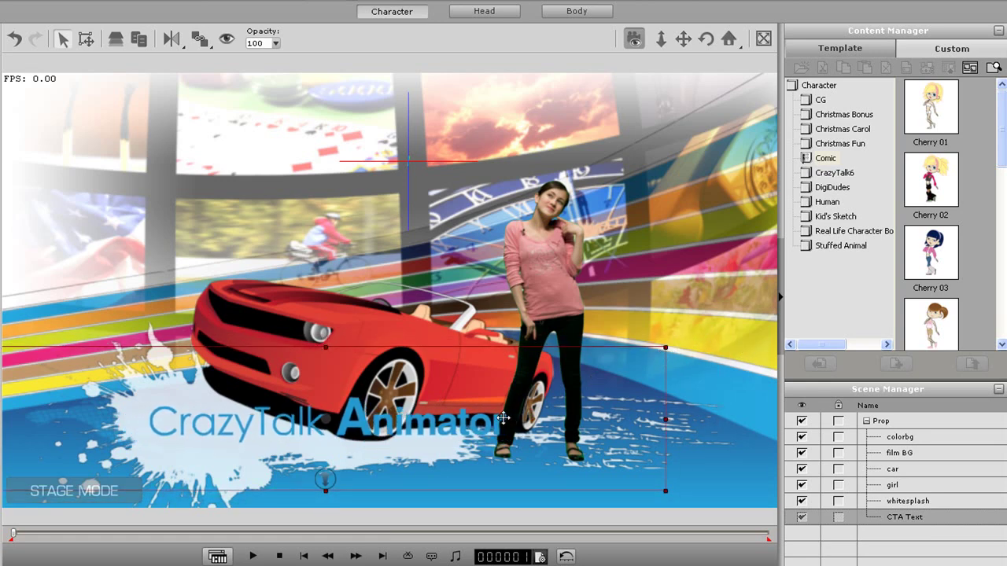
drag(503, 417, 480, 416)
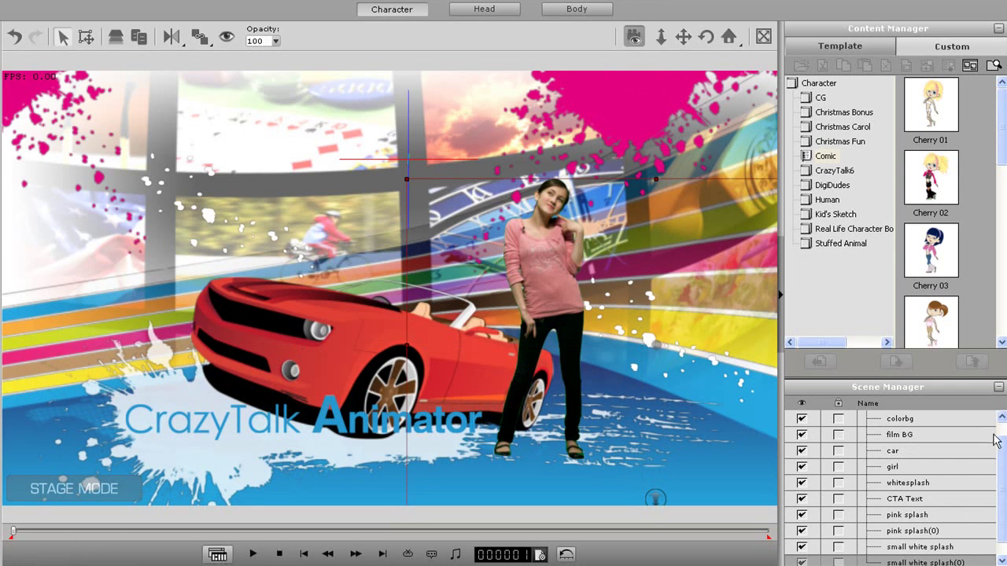
- Set the colorbg backdrop's opacity to 0
scroll(1003, 470, up, 1)
click(927, 441)
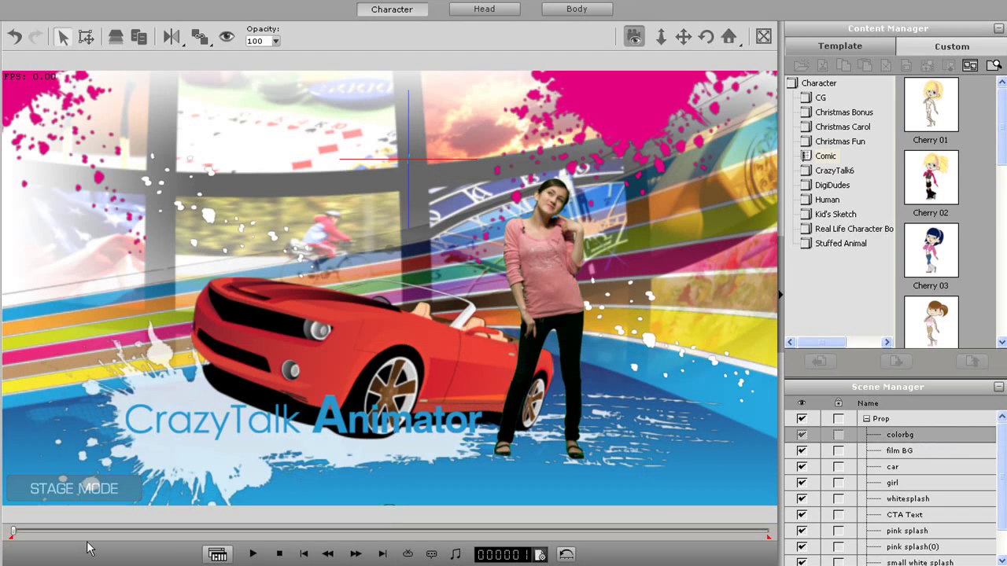
click(275, 42)
drag(304, 51, 260, 53)
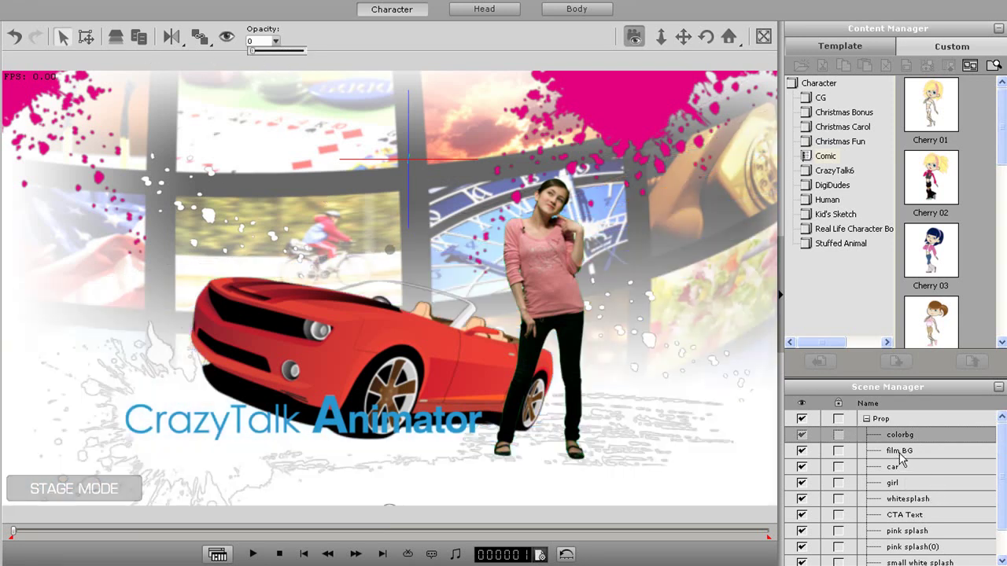
- Set the film BG backdrop's opacity to 0 as well
click(900, 454)
click(275, 41)
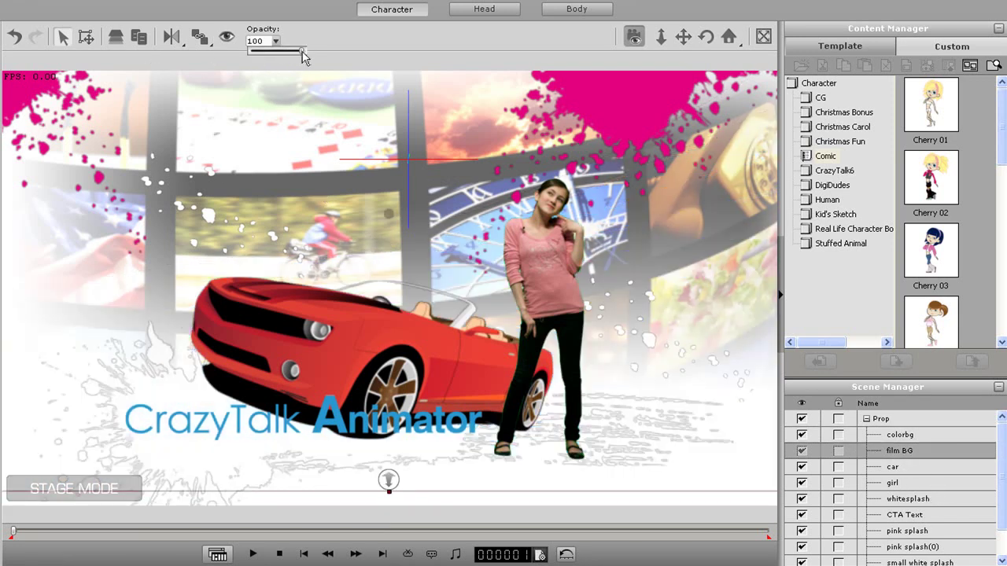
drag(303, 52, 144, 60)
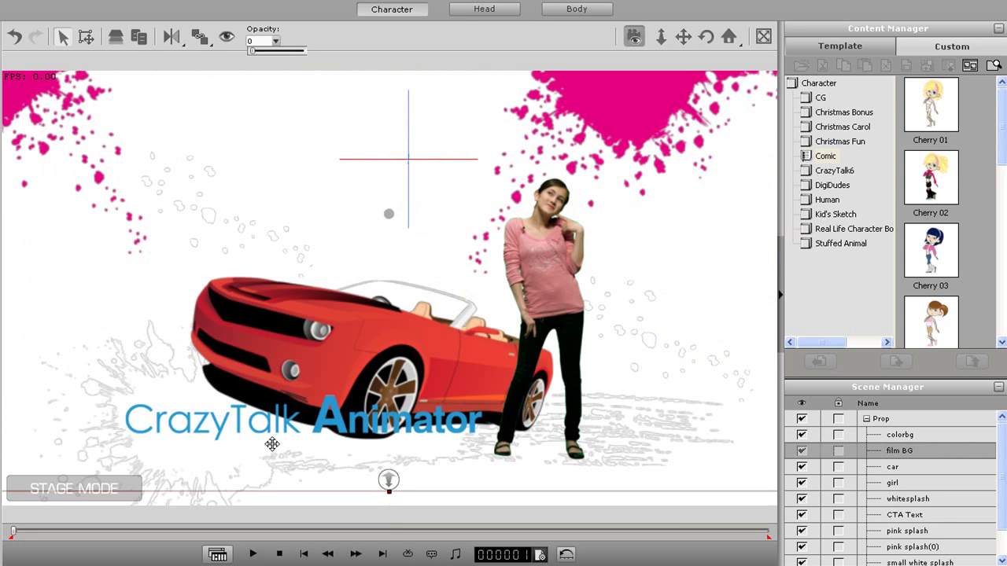
click(926, 474)
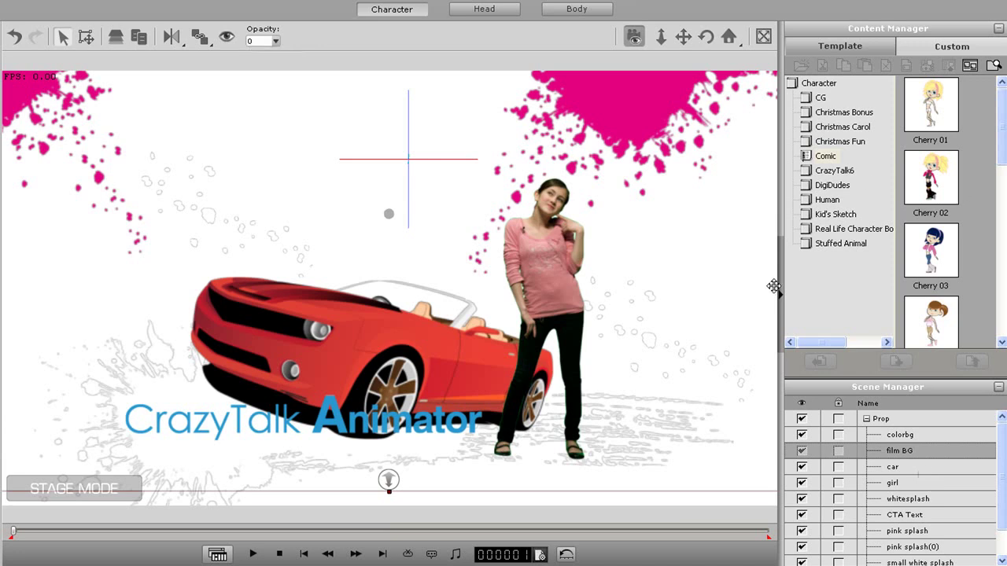
click(323, 322)
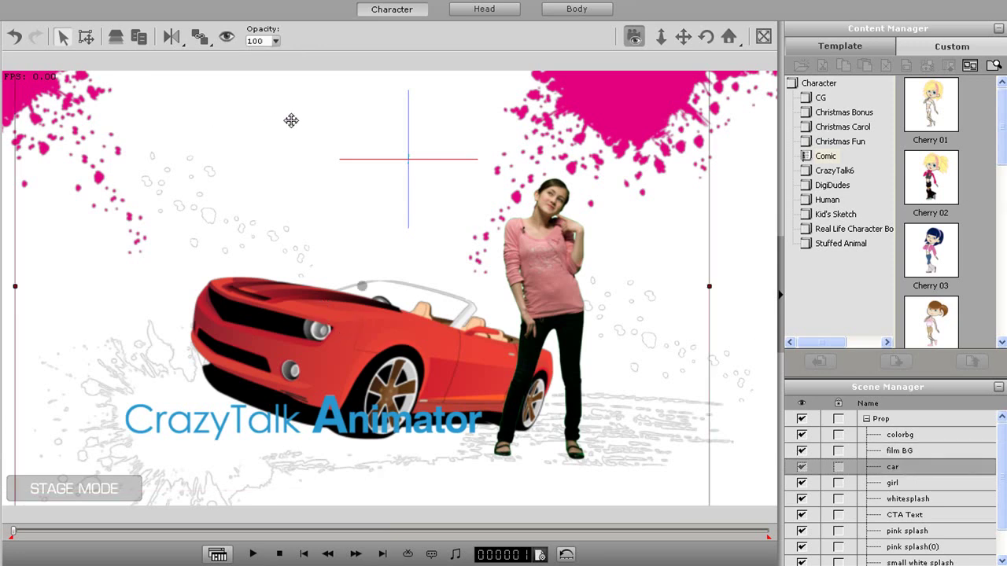
- Hide the top-right and top-left pink paint splashes
click(615, 116)
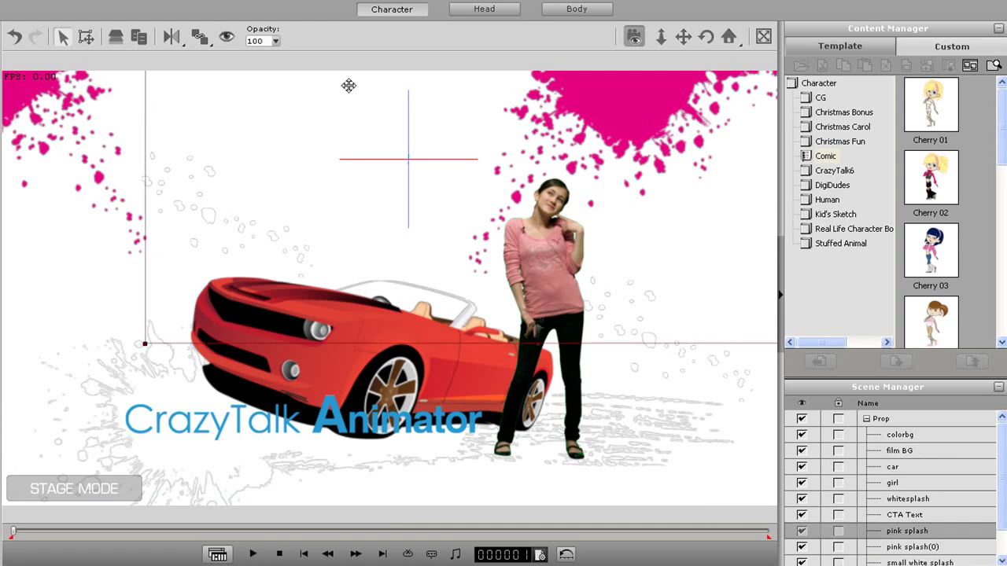
click(227, 39)
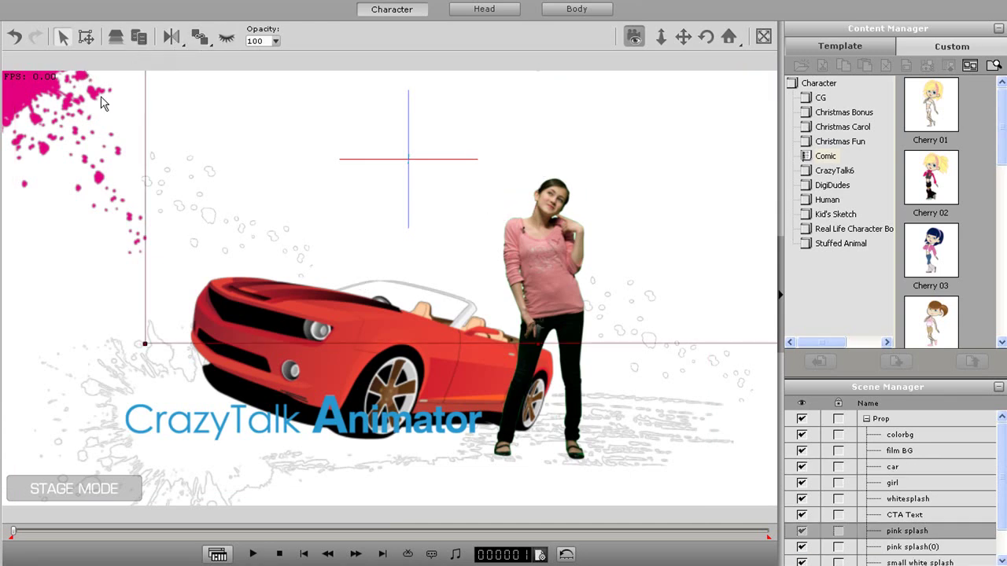
click(38, 84)
click(227, 36)
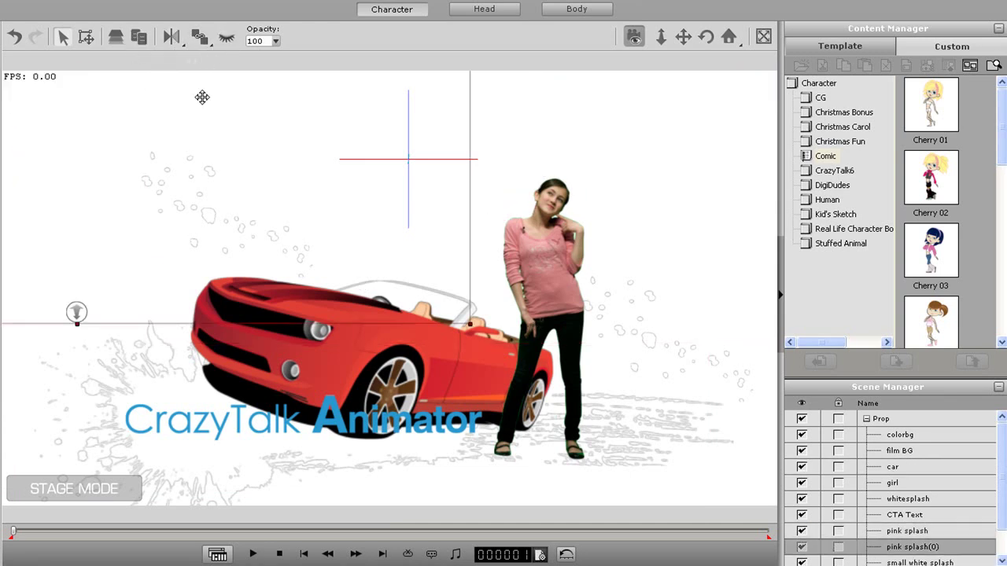
- Hide the small white splash layer from the Scene Manager list
click(216, 198)
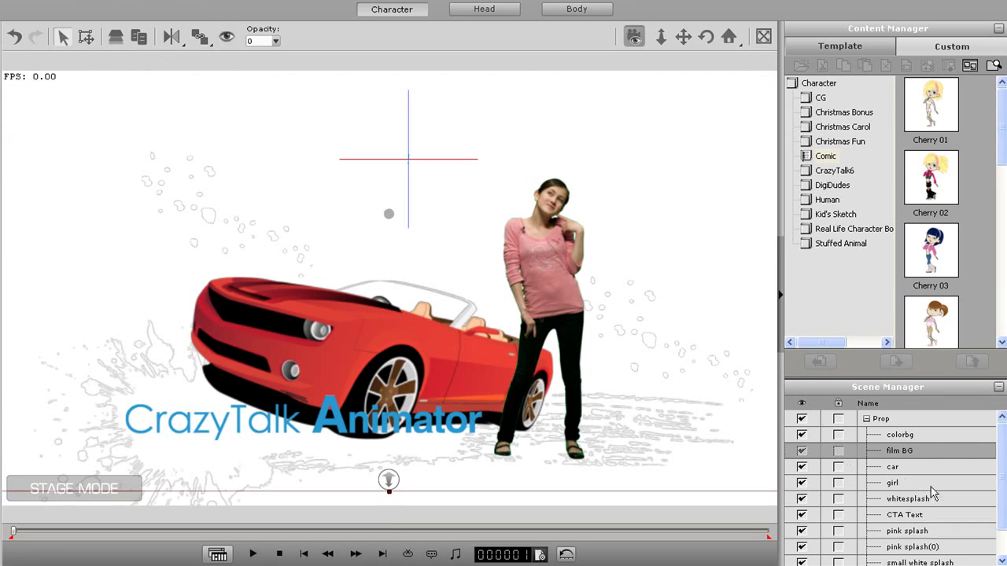
scroll(943, 547, down, 2)
scroll(943, 547, up, 1)
click(943, 547)
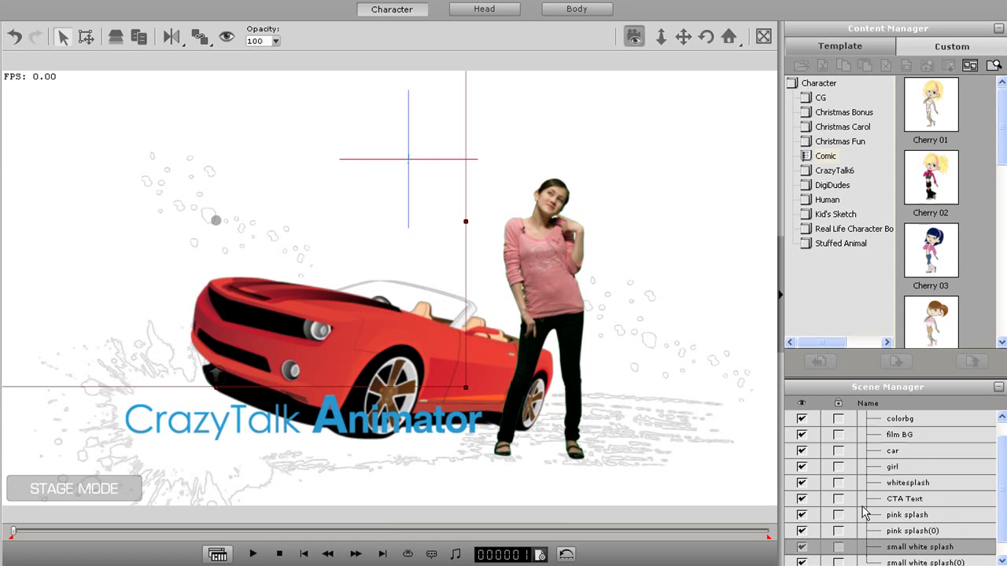
click(225, 36)
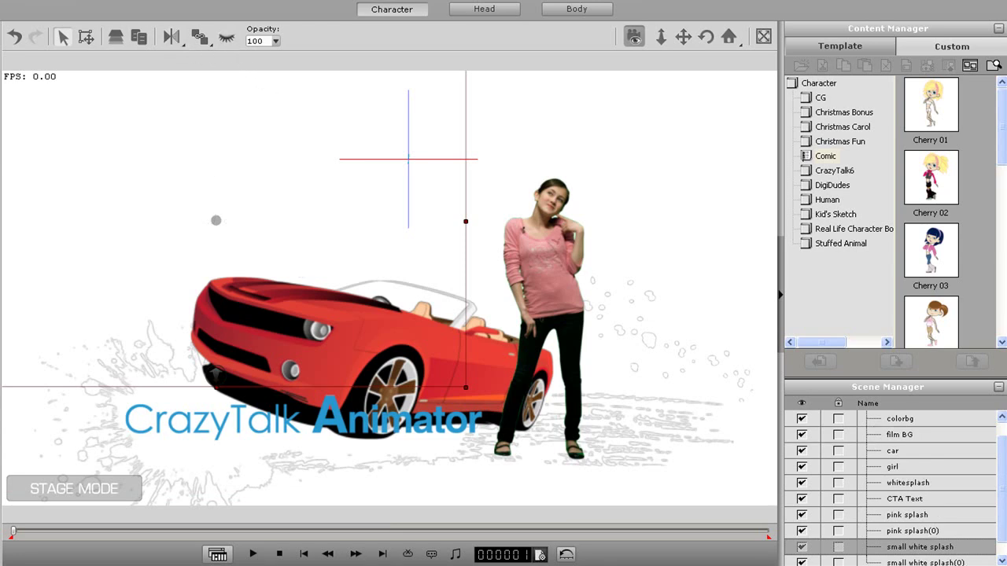
- Hide the second small white splash, small white splash(0)
click(952, 562)
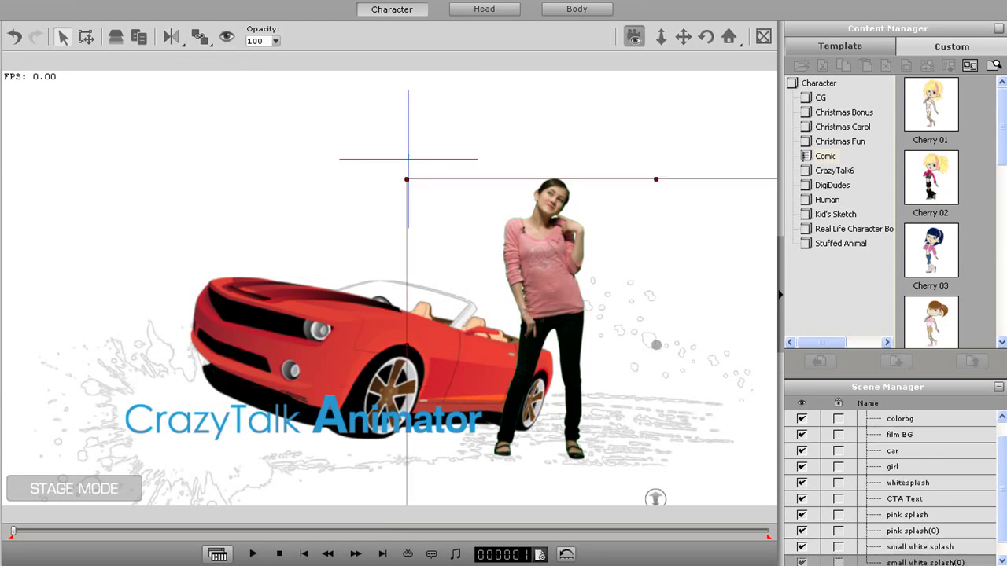
click(226, 37)
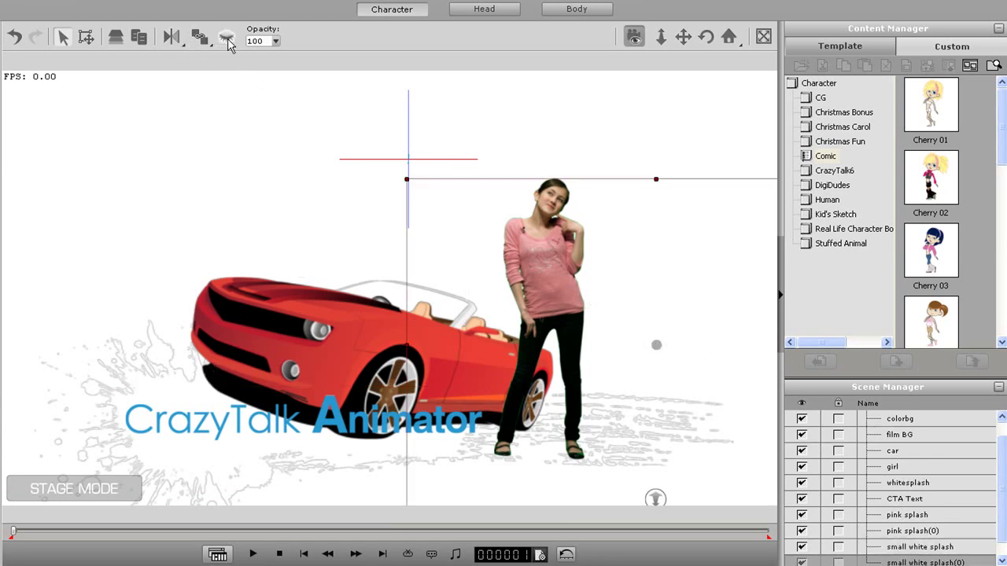
click(190, 441)
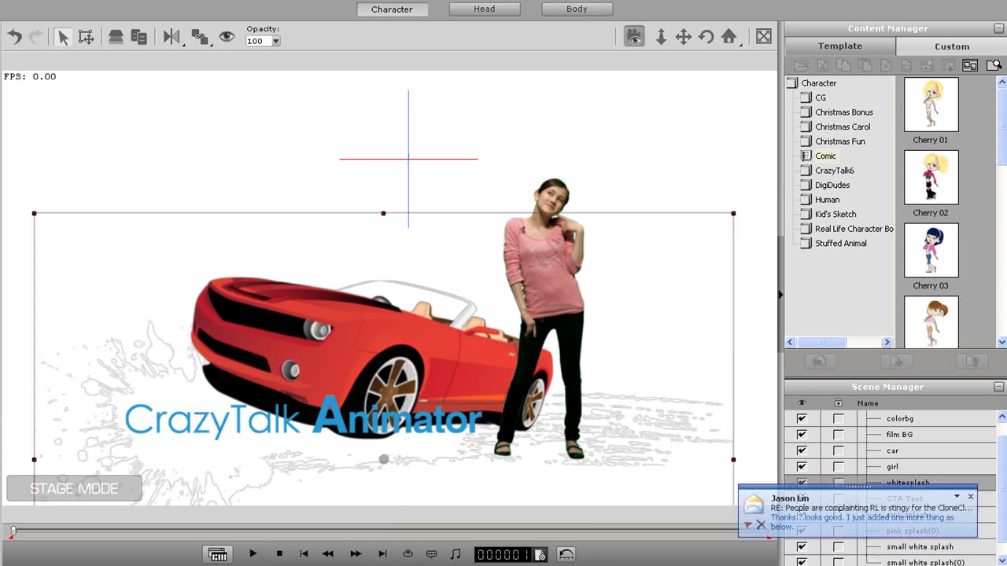
click(970, 499)
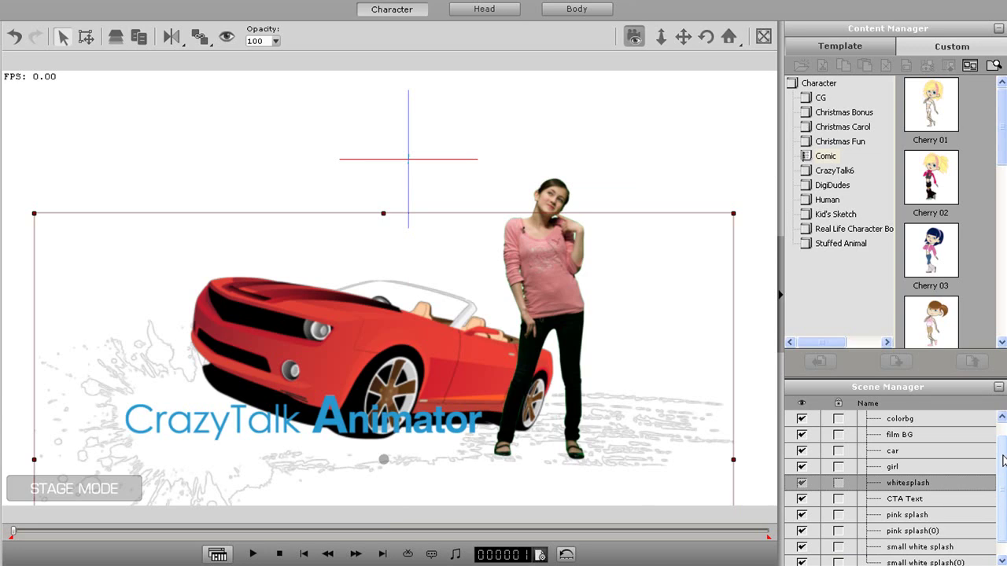
- Attach the CTA Text to the whitesplash and drag the splash to confirm they move together
scroll(1002, 467, down, 1)
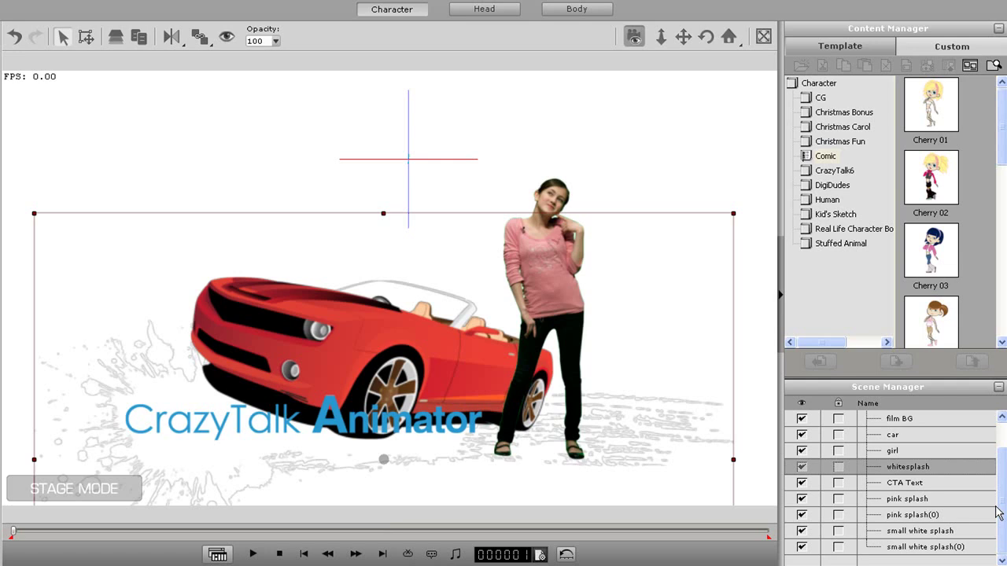
scroll(999, 503, up, 2)
click(913, 514)
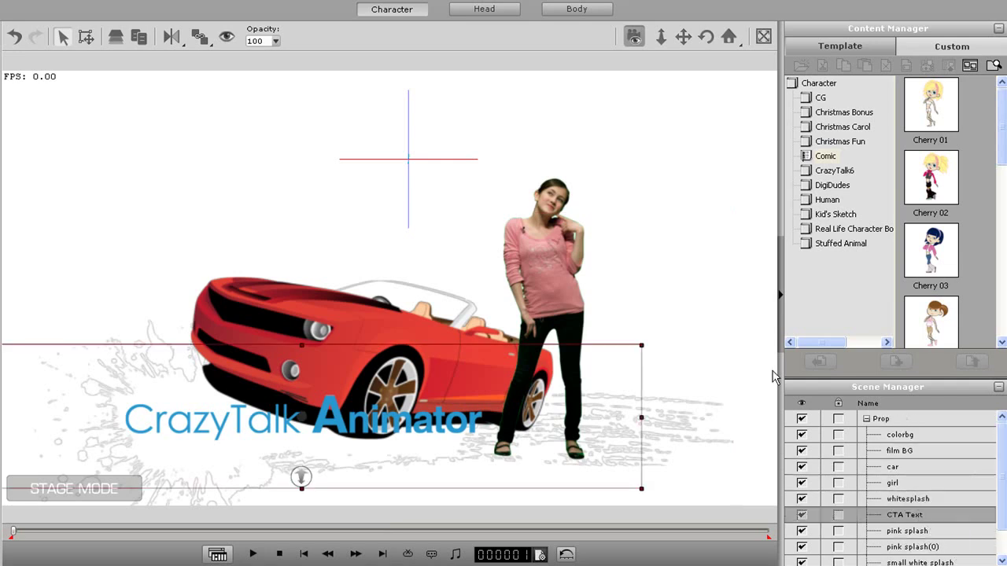
click(203, 41)
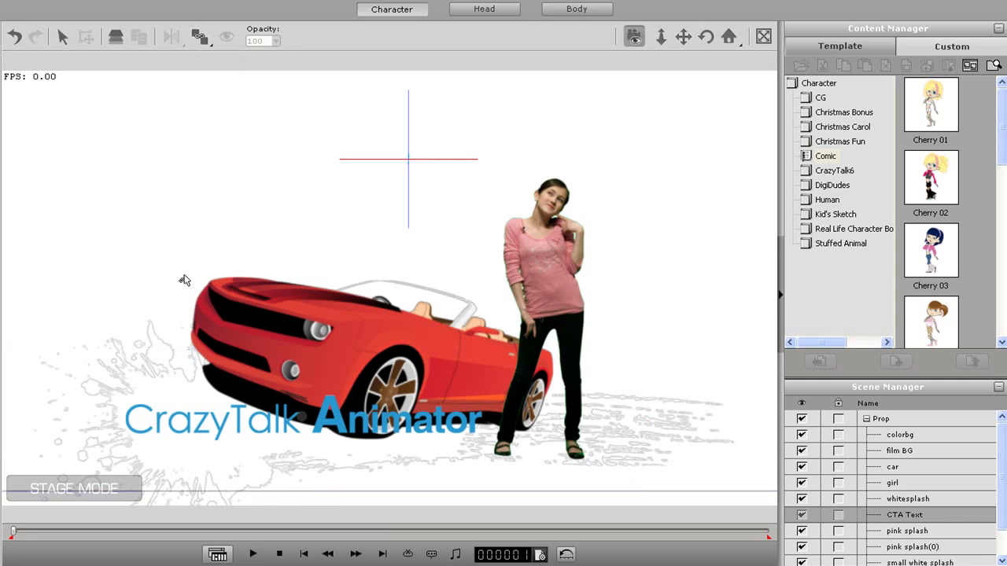
click(154, 341)
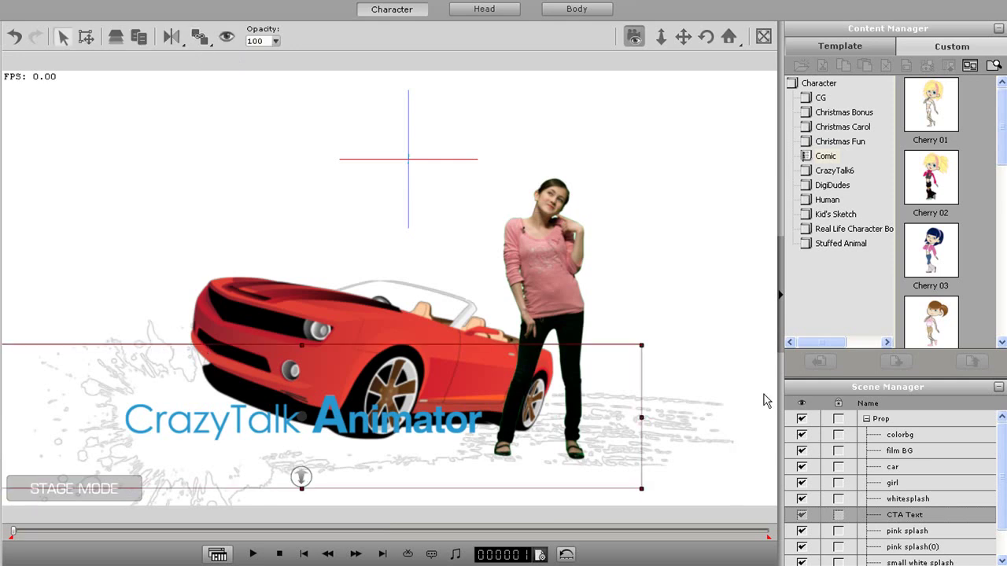
click(912, 500)
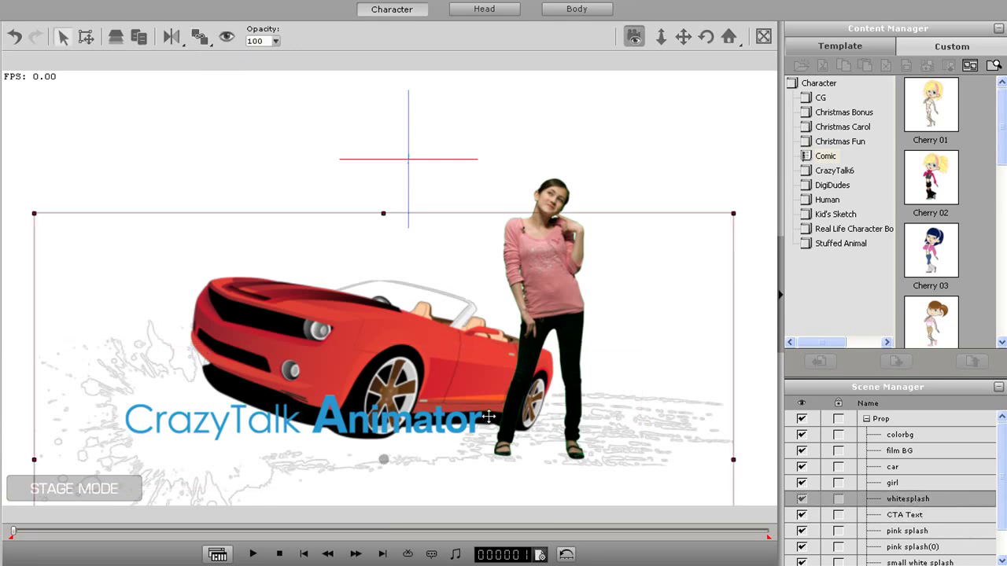
drag(325, 425, 1003, 411)
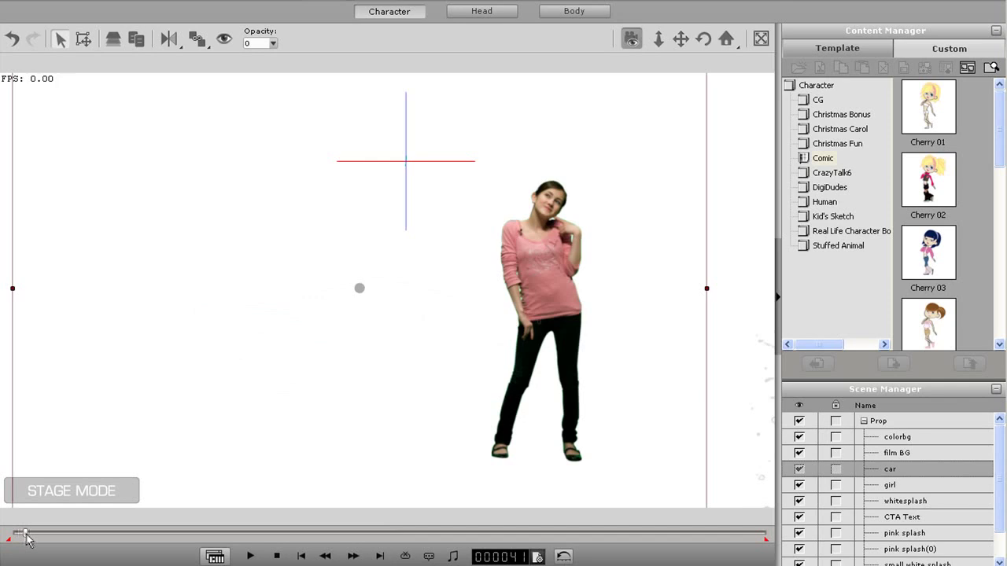
- Set colorbg to 100 opacity at the current frame
click(914, 438)
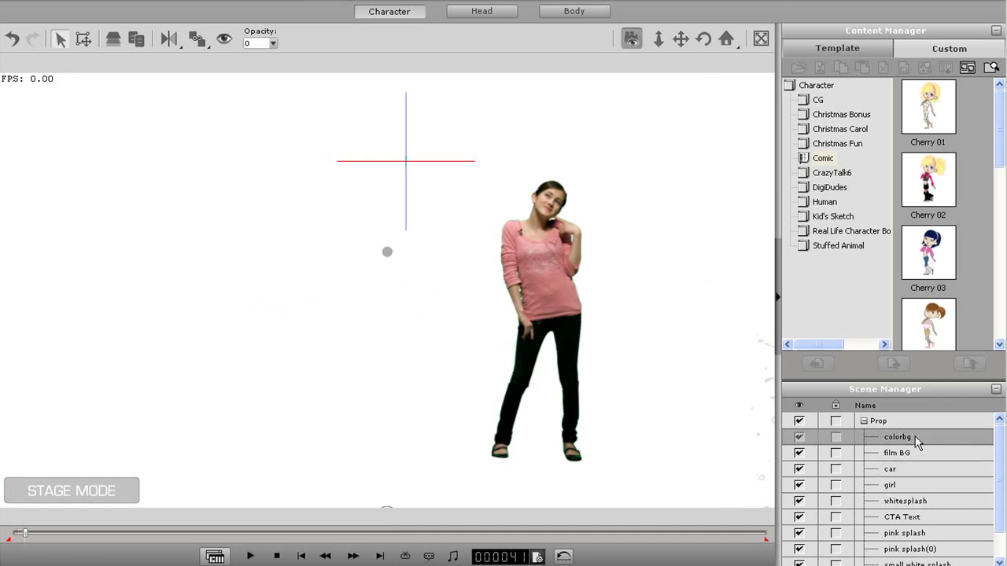
click(271, 44)
drag(252, 53, 351, 62)
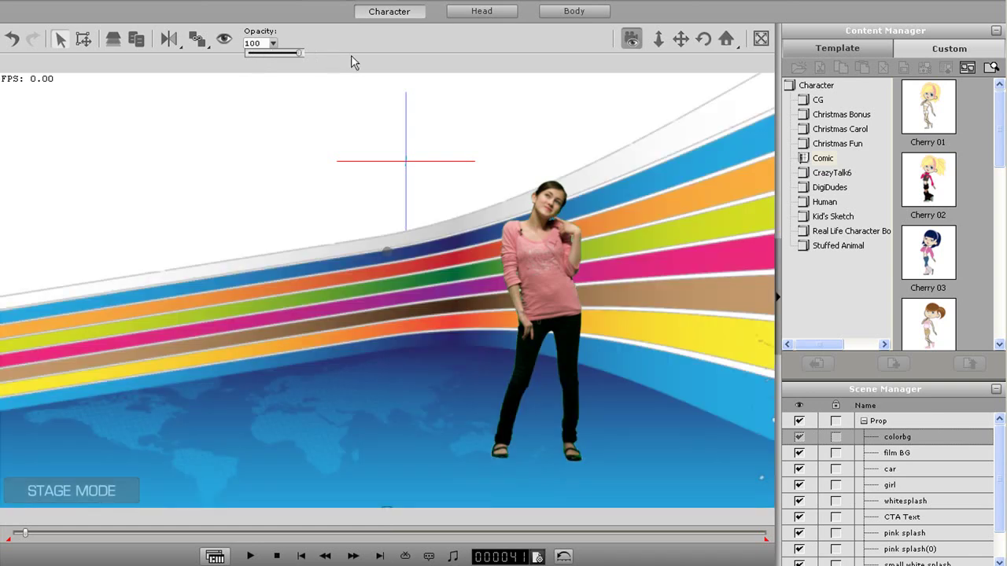
- Preview the colorbg fade-in from the start, then scrub back to around frame 43
click(277, 556)
click(250, 556)
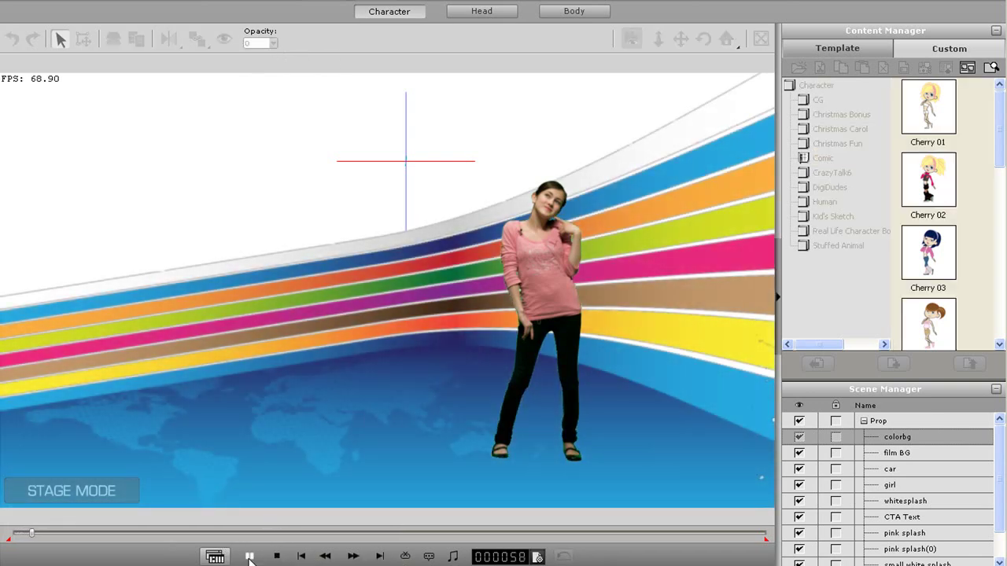
click(249, 556)
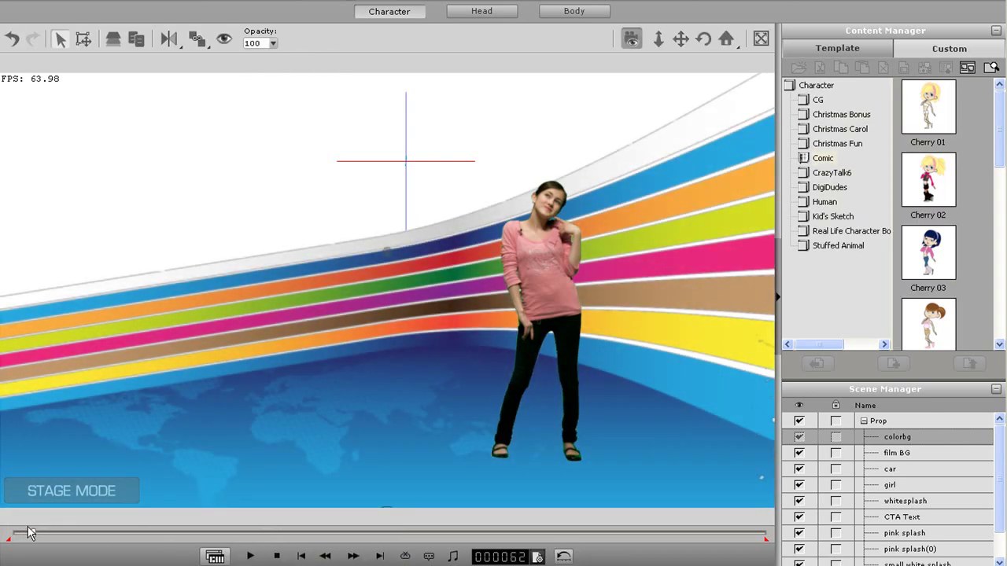
drag(34, 540, 27, 543)
- Key film BG at 100 opacity at frame 66
click(899, 456)
click(273, 43)
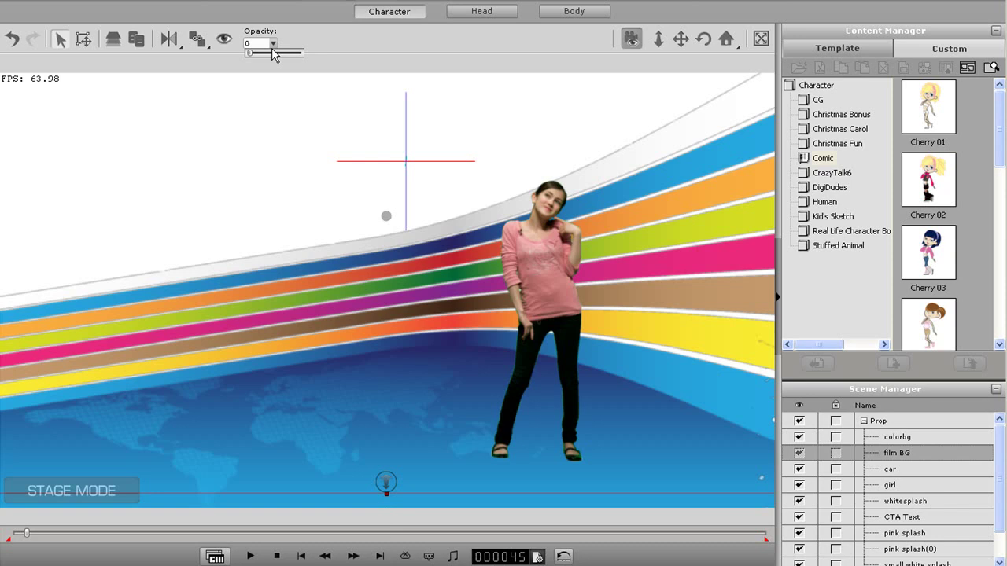
click(30, 536)
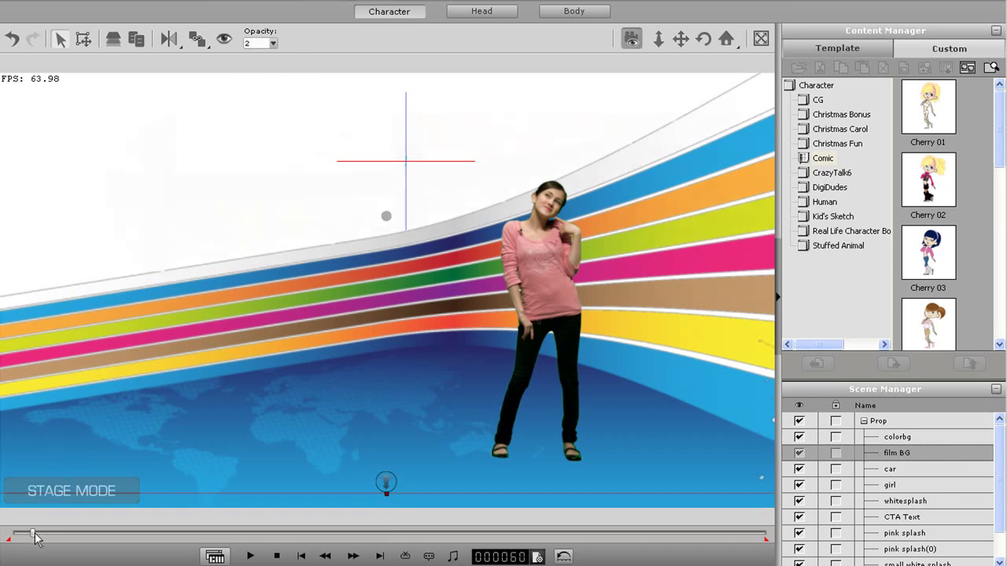
click(273, 43)
drag(254, 59, 315, 67)
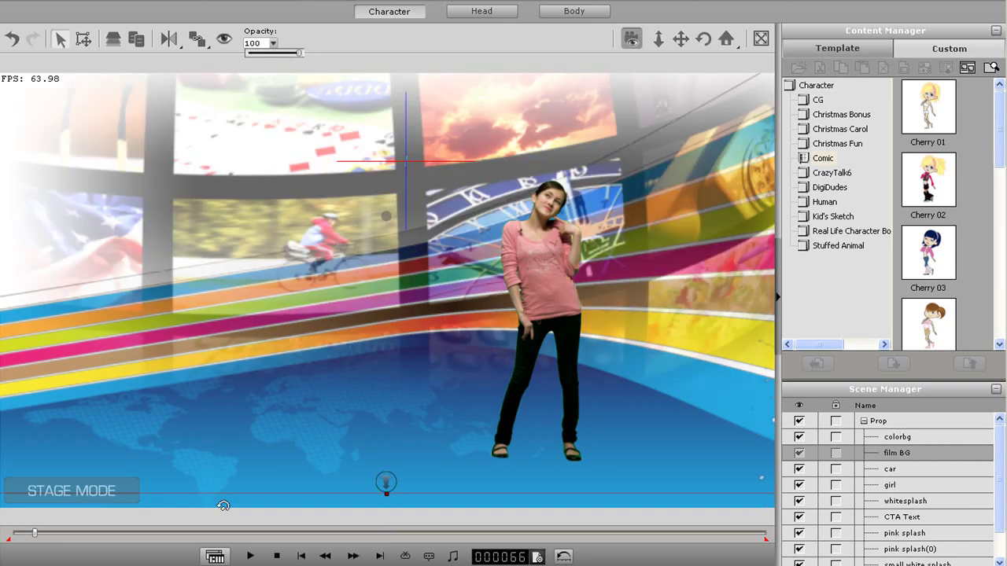
- Replay from the start to preview the film BG fade-in, stopping at frame 124
click(277, 556)
click(250, 556)
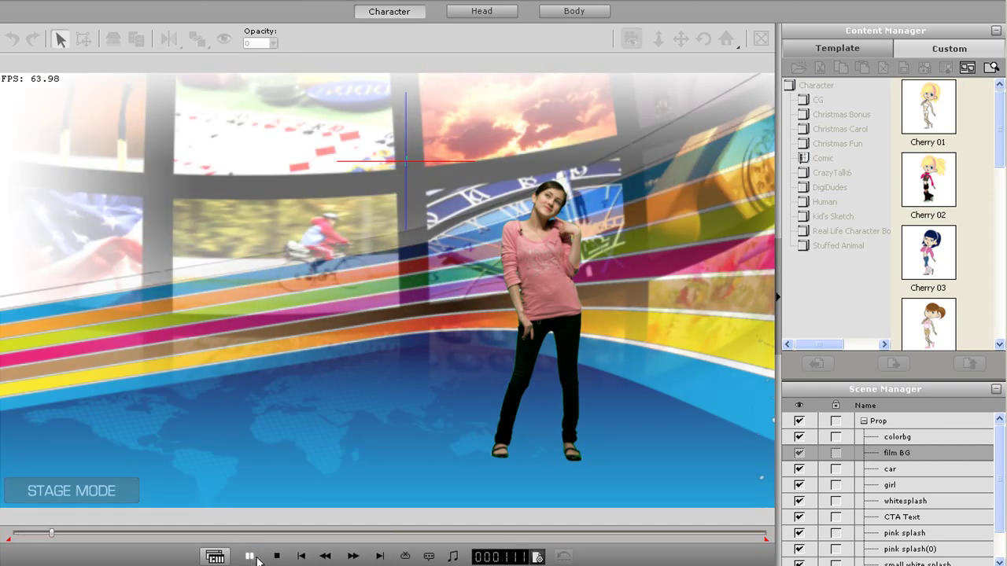
click(251, 557)
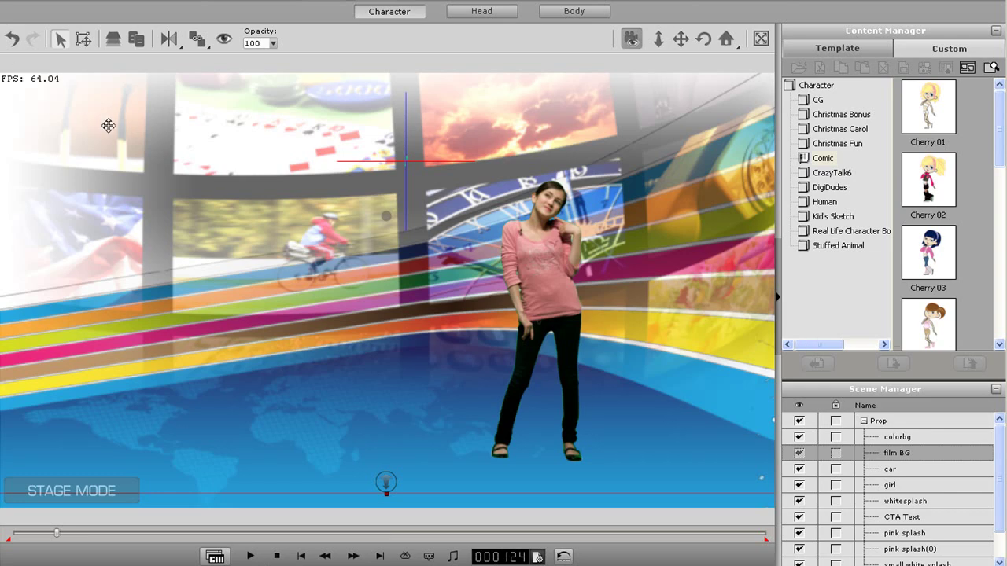
- Open the timeline and add a whitesplash track with its transform keys shown
key(F3)
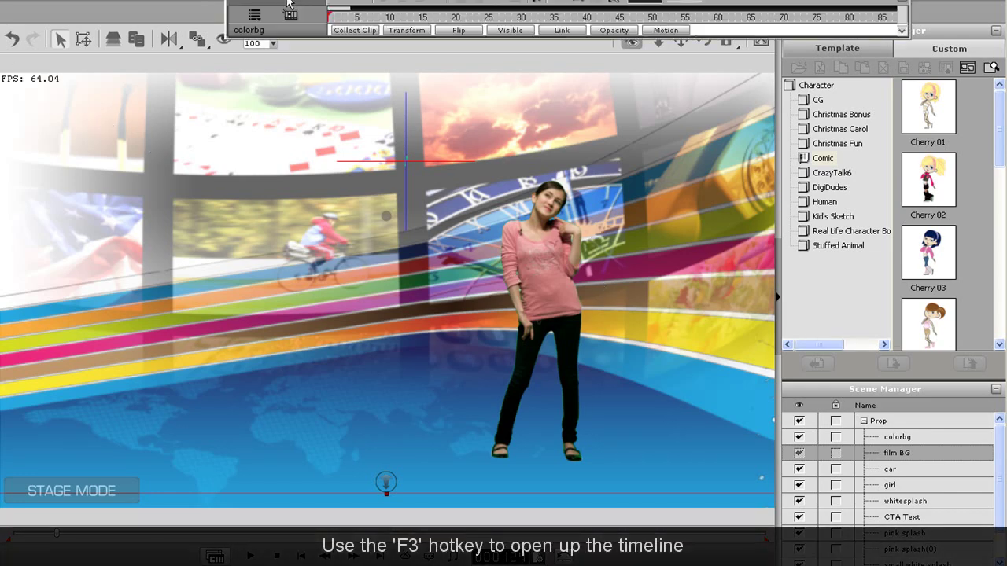
drag(287, 4, 202, 69)
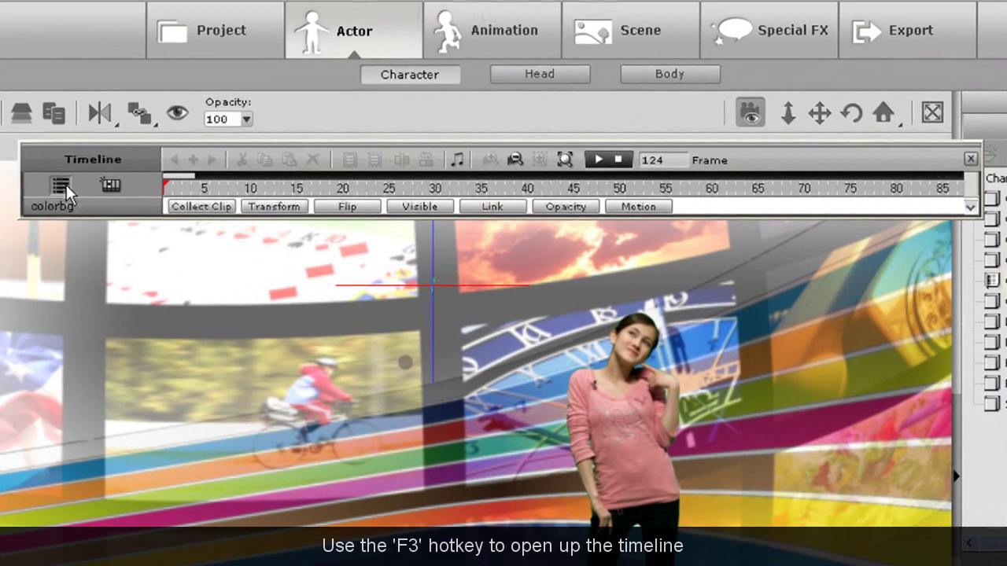
click(66, 185)
mouse_move(83, 209)
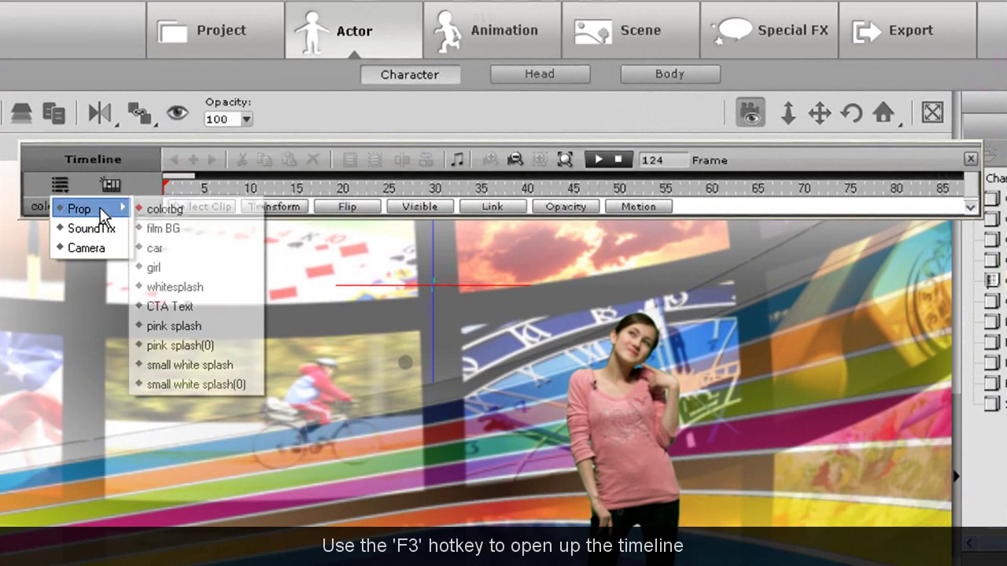
click(192, 289)
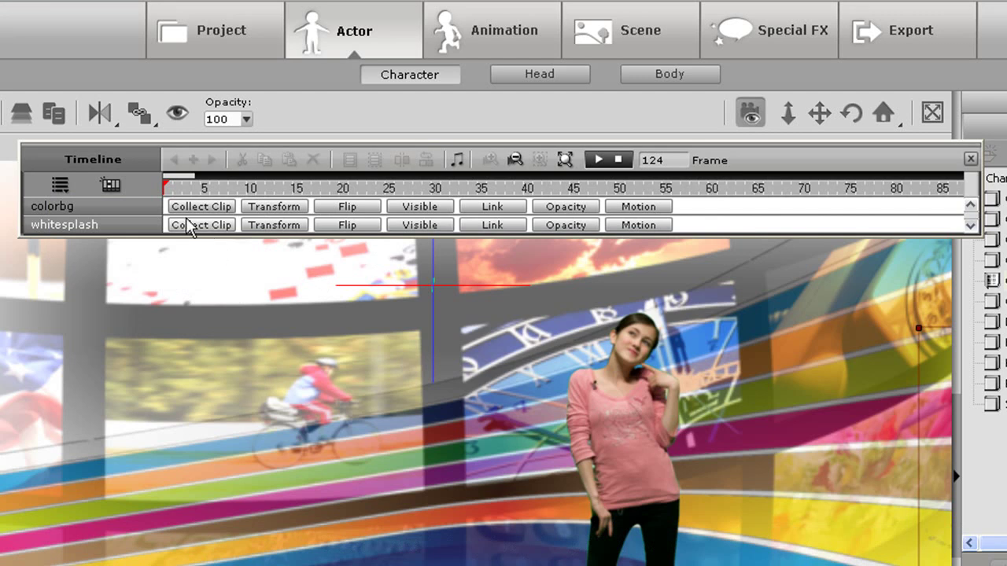
click(273, 225)
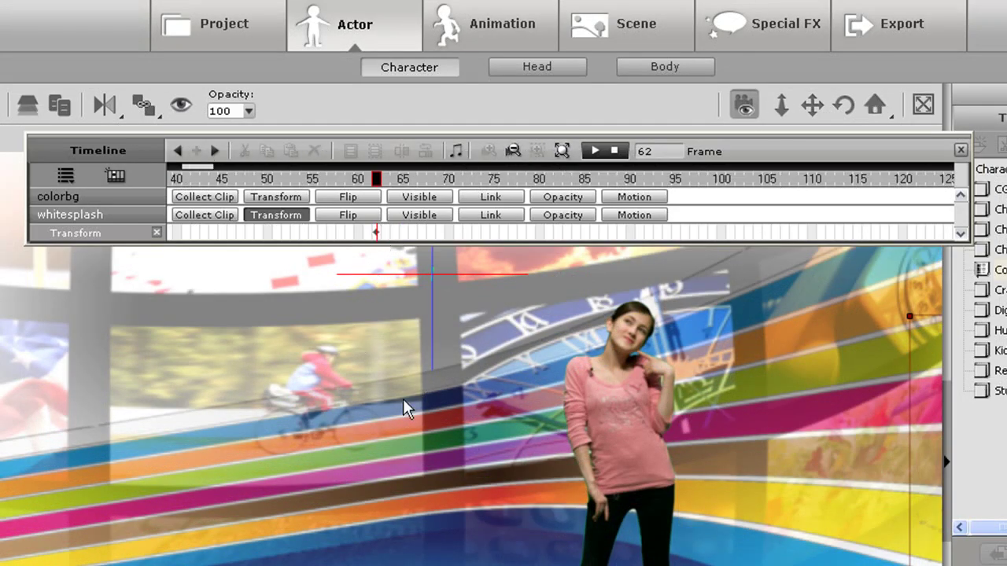
- At frame 80, move the white splash onto the stage from the right
click(538, 233)
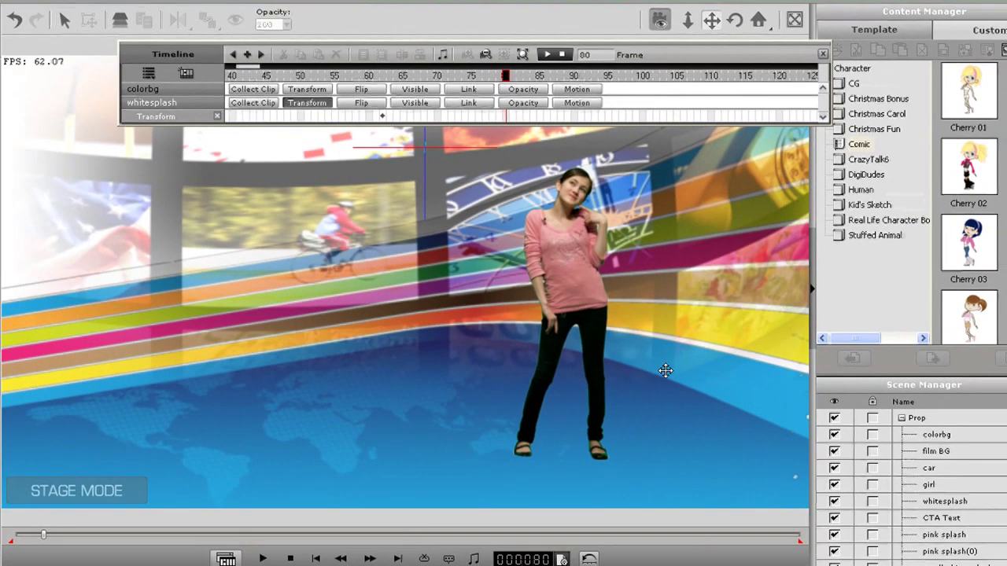
drag(666, 370, 596, 366)
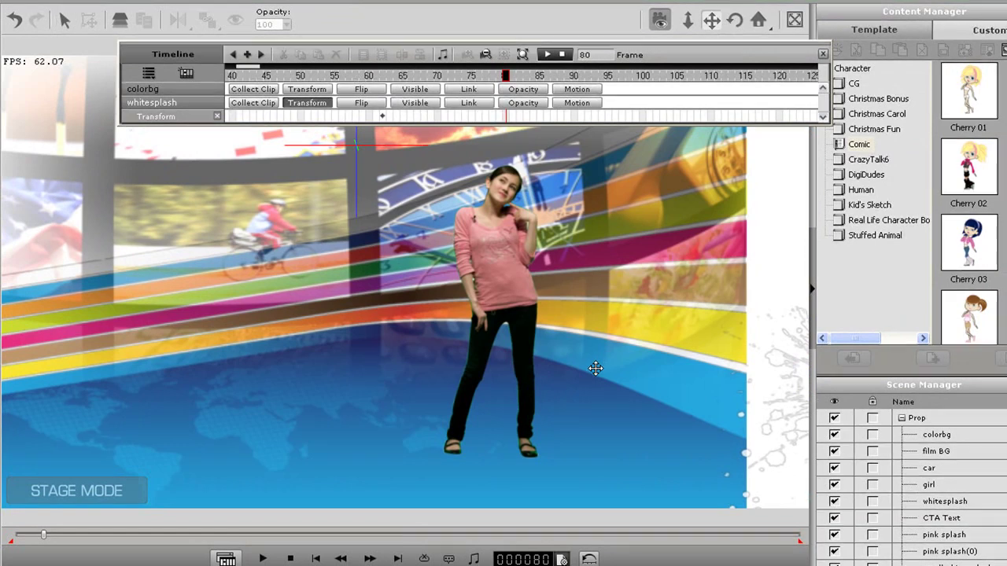
click(65, 22)
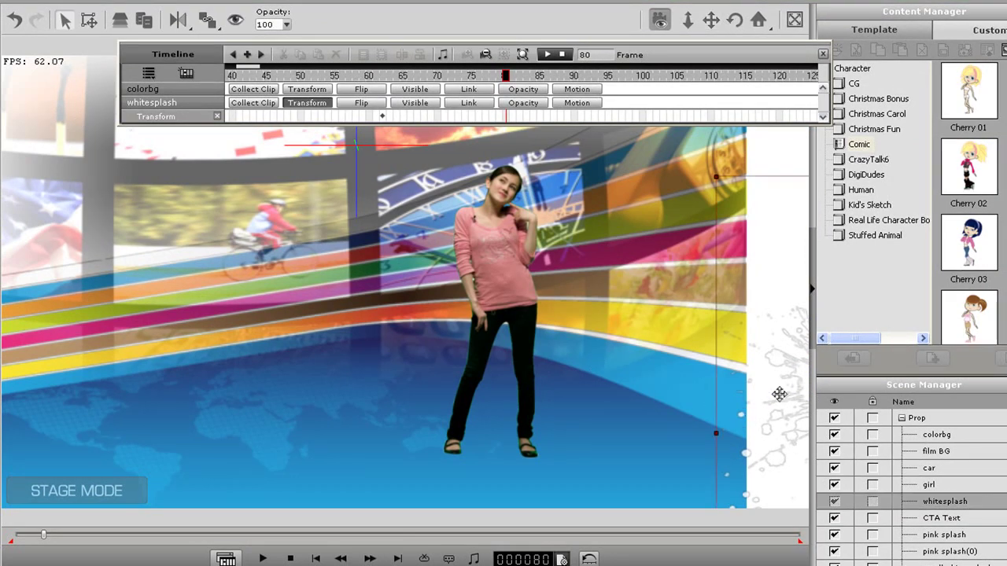
drag(779, 395, 22, 390)
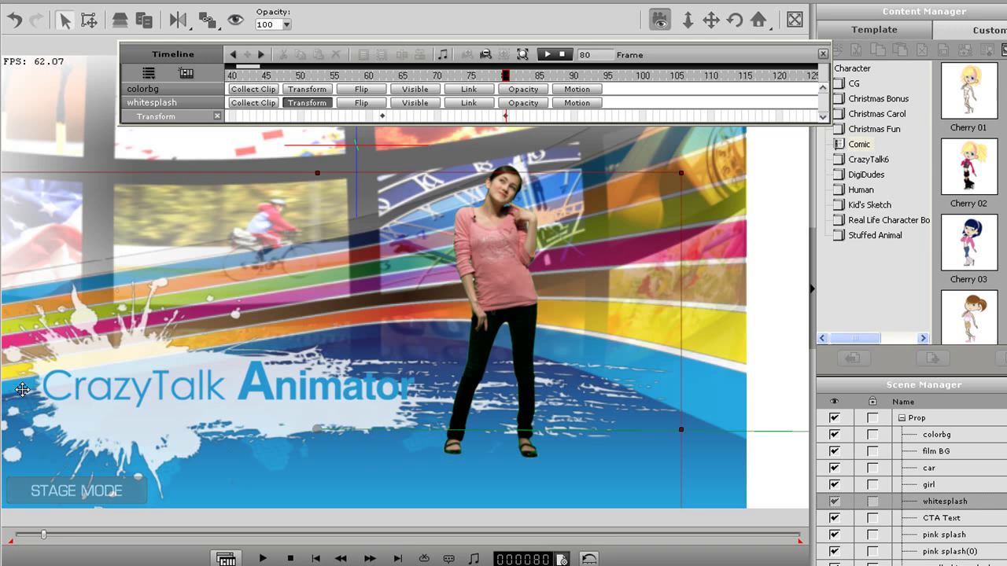
drag(369, 371, 423, 354)
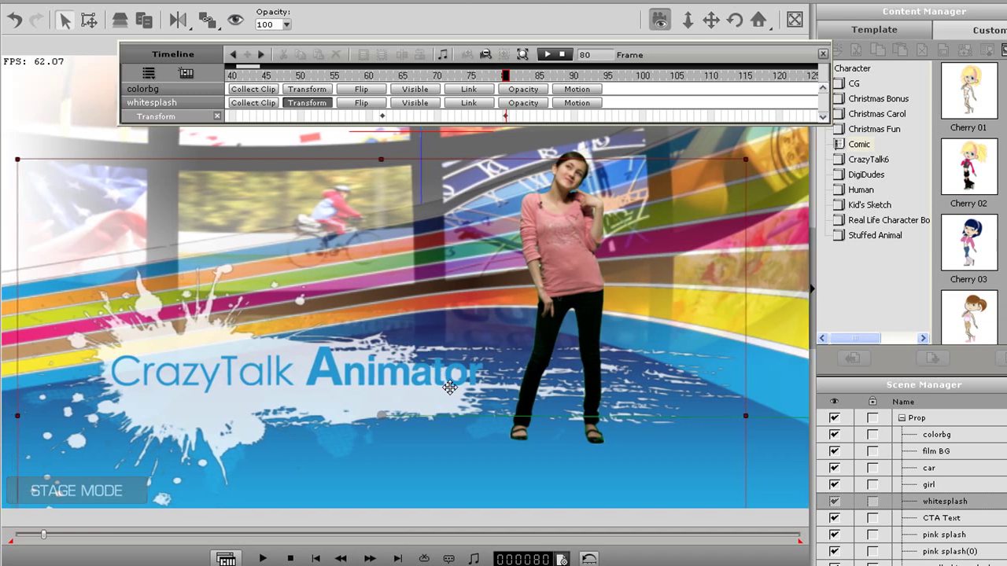
- Key small jolts at frames 83 and 86, then play back the splash animation
click(527, 117)
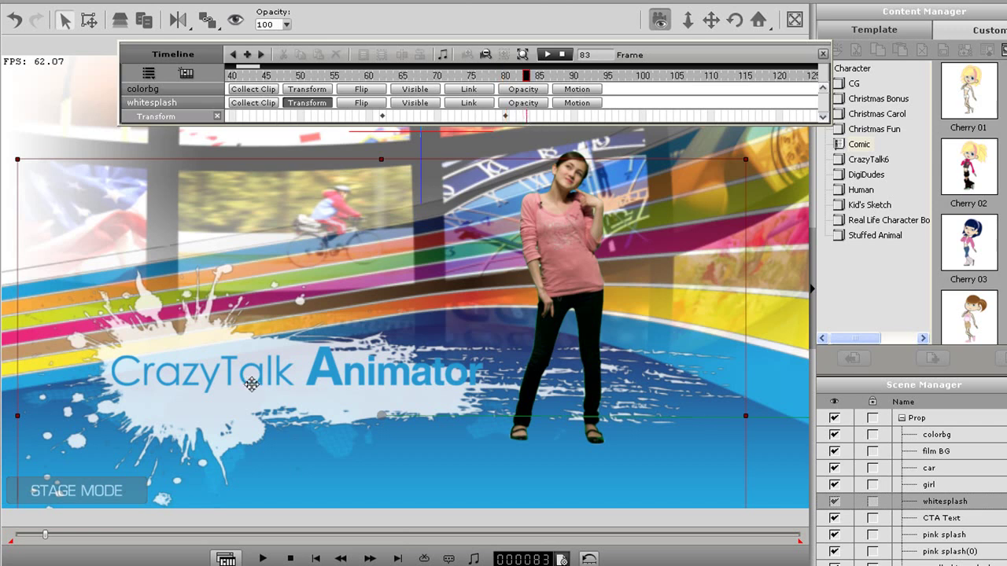
drag(251, 383, 265, 384)
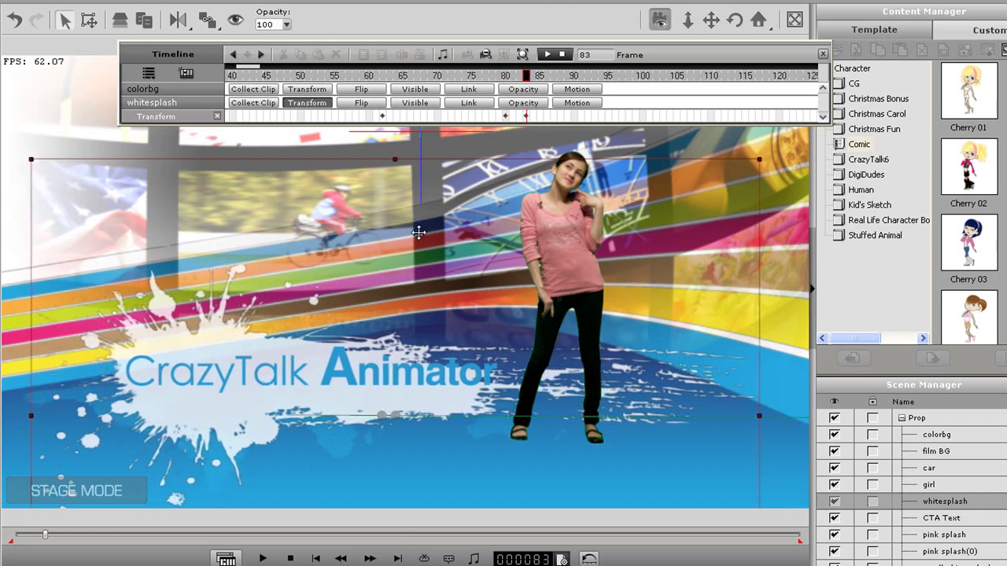
click(547, 117)
drag(346, 361, 340, 361)
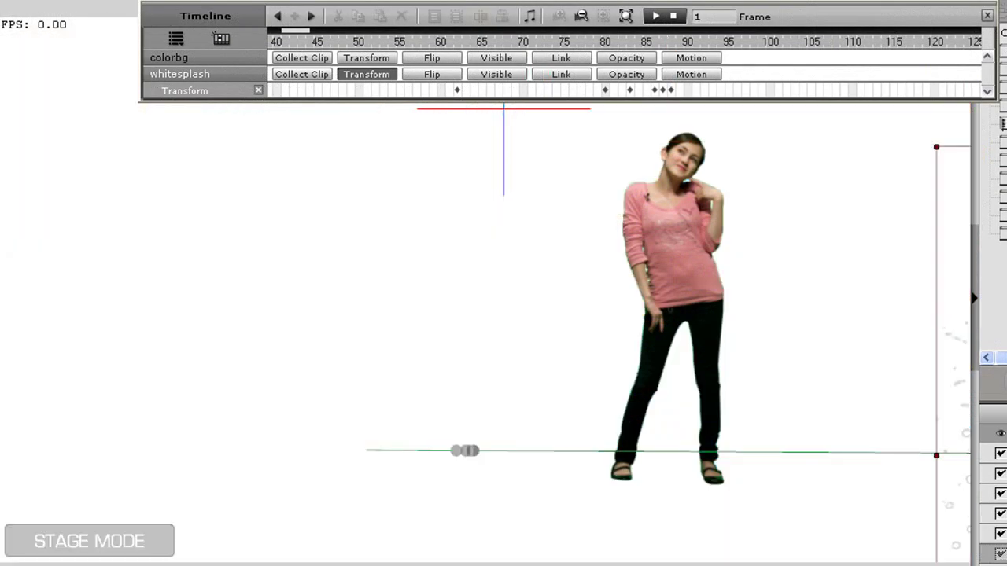
key(space)
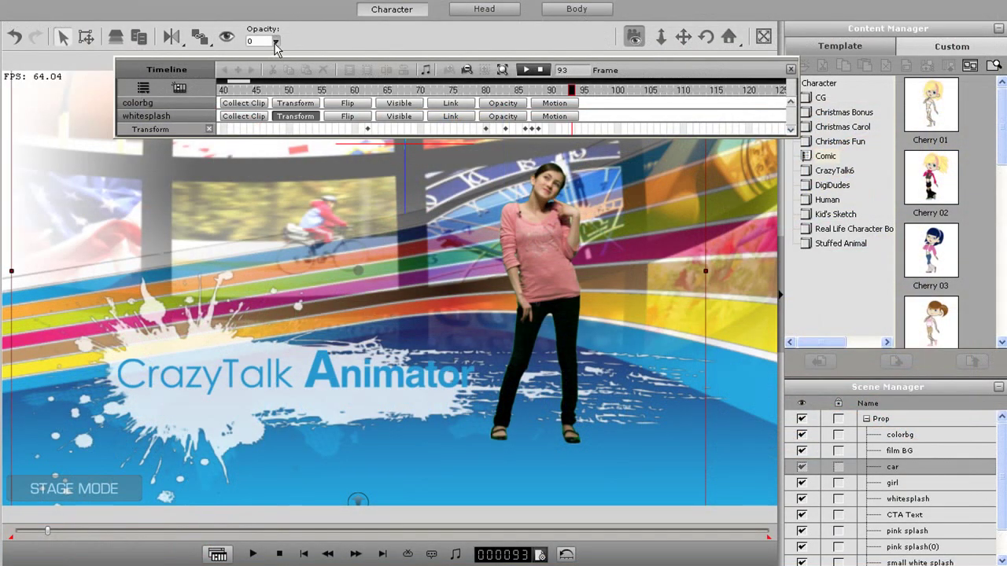
- Key the red car to 100 opacity at frame 126, then scrub back to check the fade-in
click(275, 41)
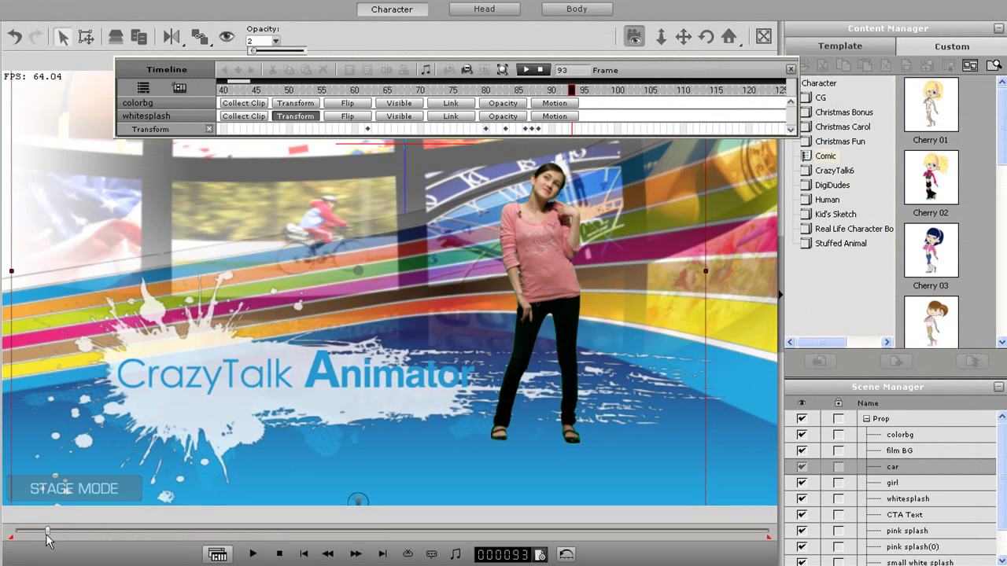
drag(45, 533, 62, 539)
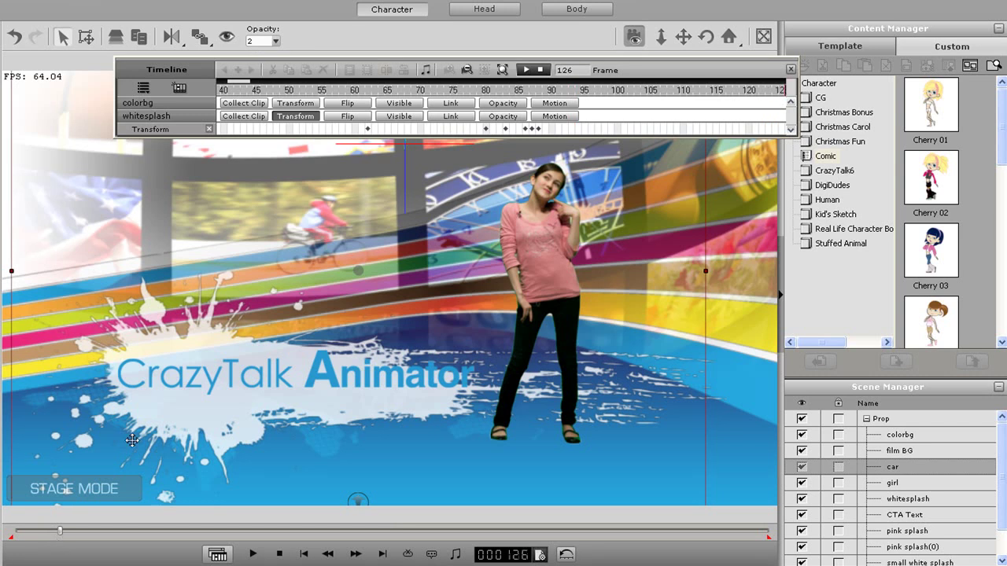
click(275, 42)
drag(252, 52, 317, 60)
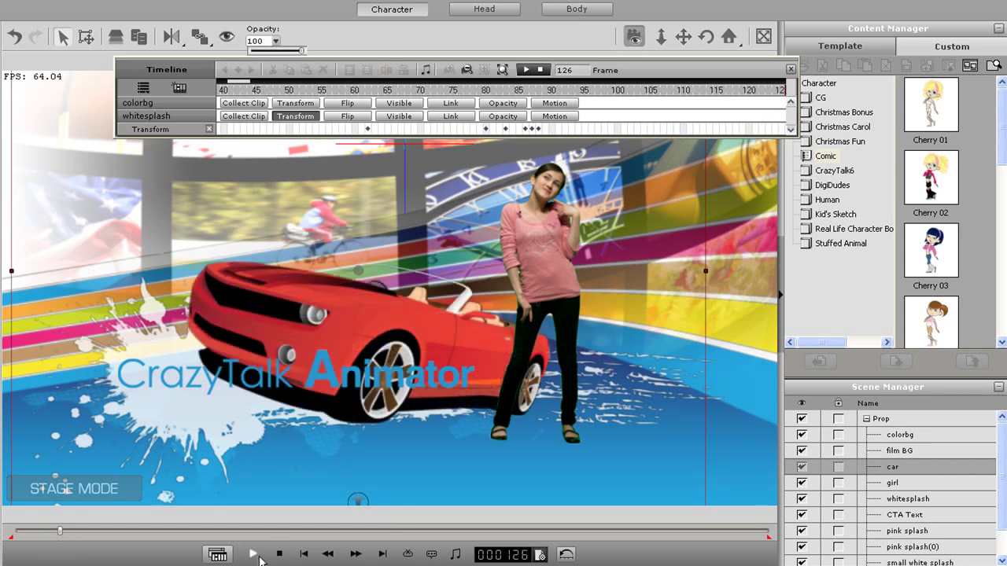
mouse_move(66, 533)
mouse_down()
mouse_move(49, 535)
mouse_move(67, 539)
mouse_up()
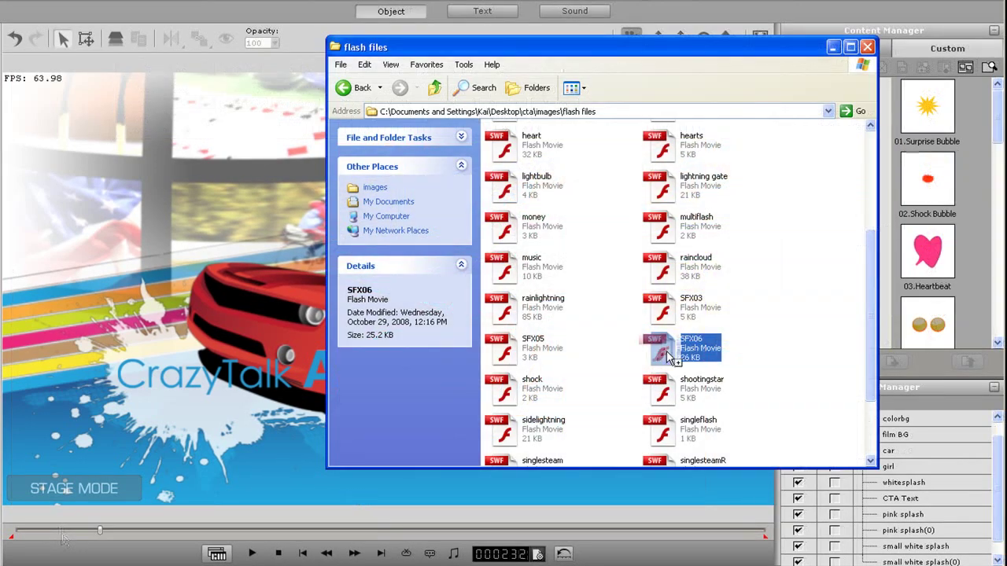
- Place the SFX06 sparkle effect on the stage, enlarged and positioned over the car
drag(666, 351, 291, 323)
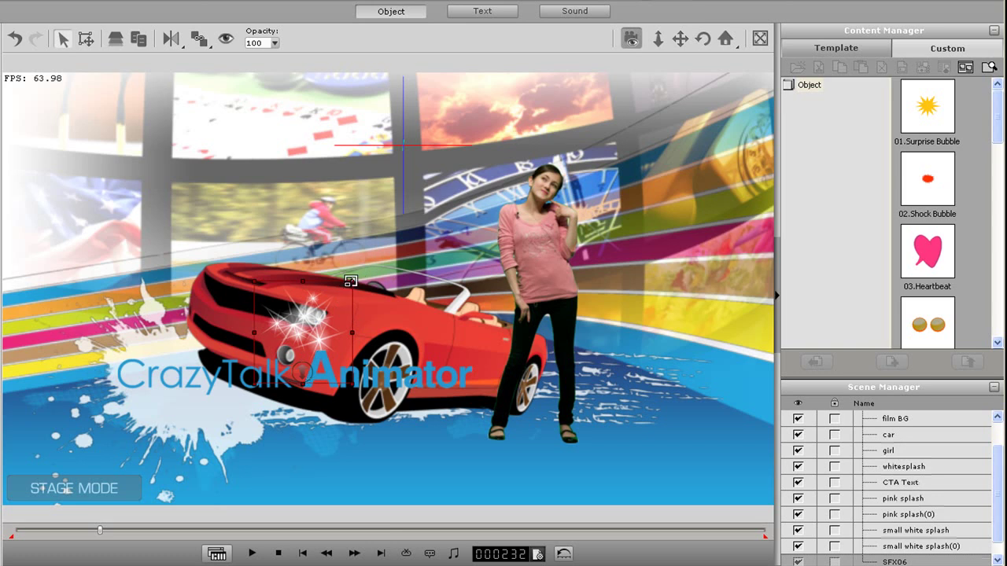
drag(350, 281, 462, 206)
drag(332, 368, 364, 351)
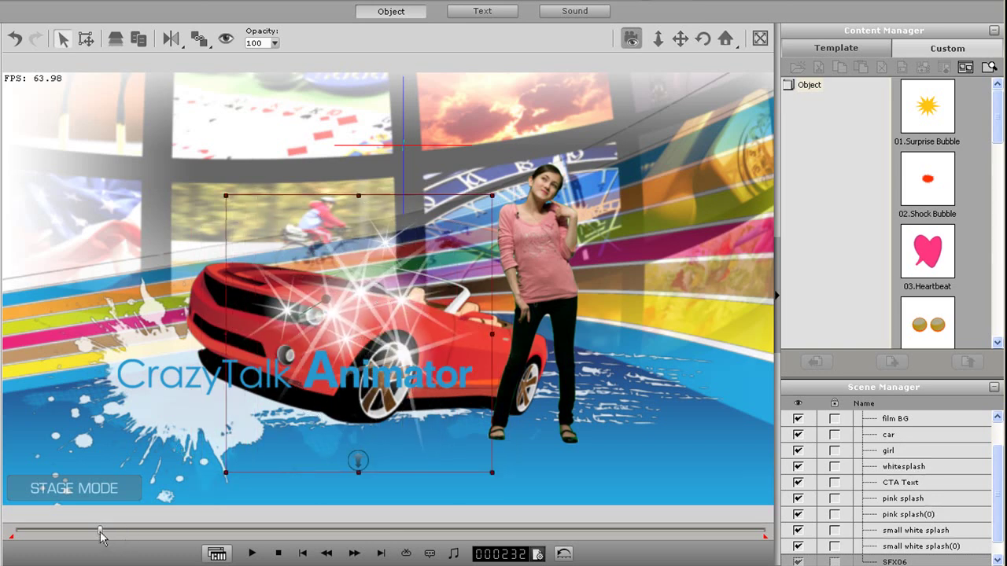
- Set the sparkle's opacity to 0 at the start, then scrub forward to preview it fading in
drag(100, 536, 10, 535)
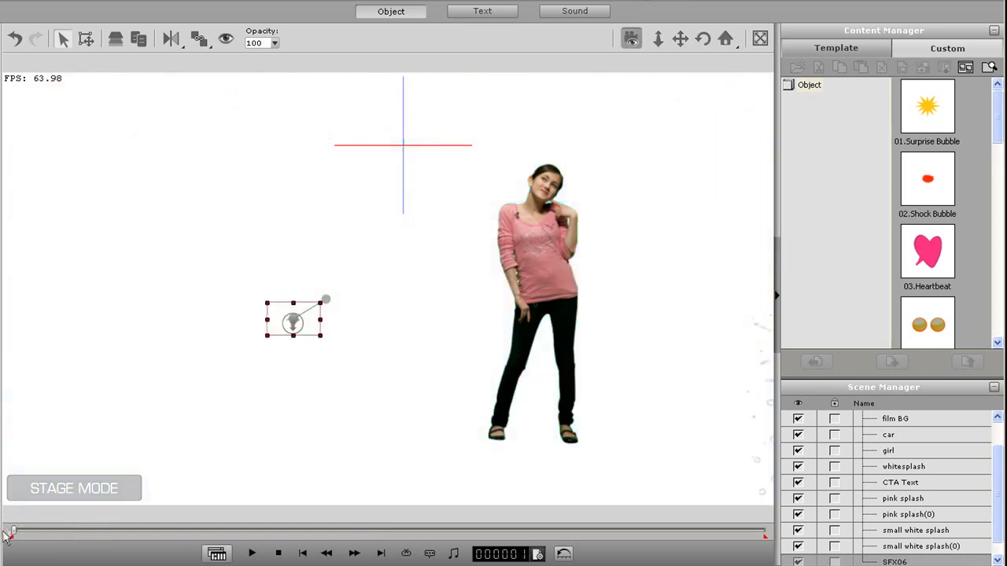
click(275, 45)
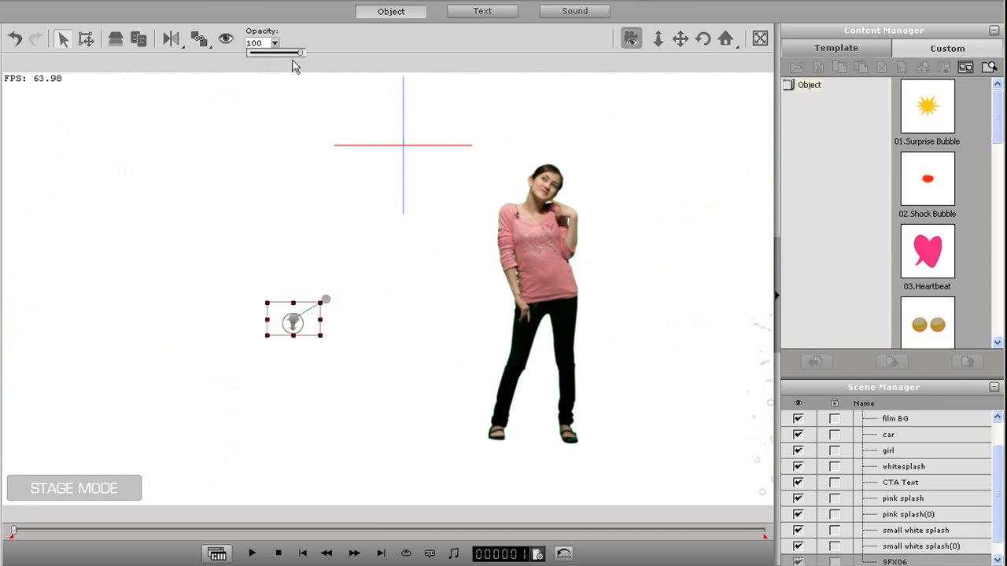
drag(299, 57, 223, 58)
drag(16, 534, 48, 540)
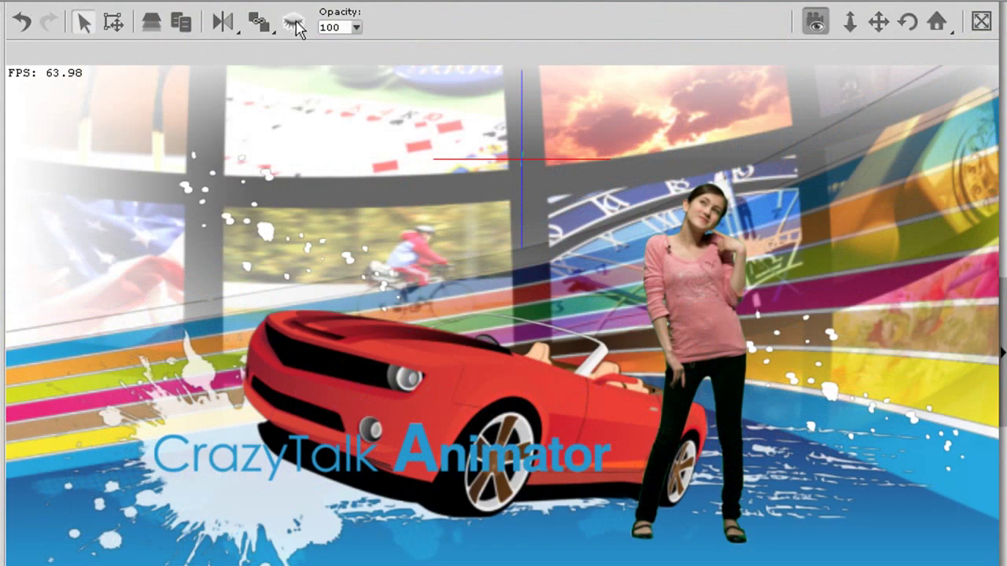
- Turn on visibility for the upper-right and upper-left pink splashes at the current frame
click(295, 21)
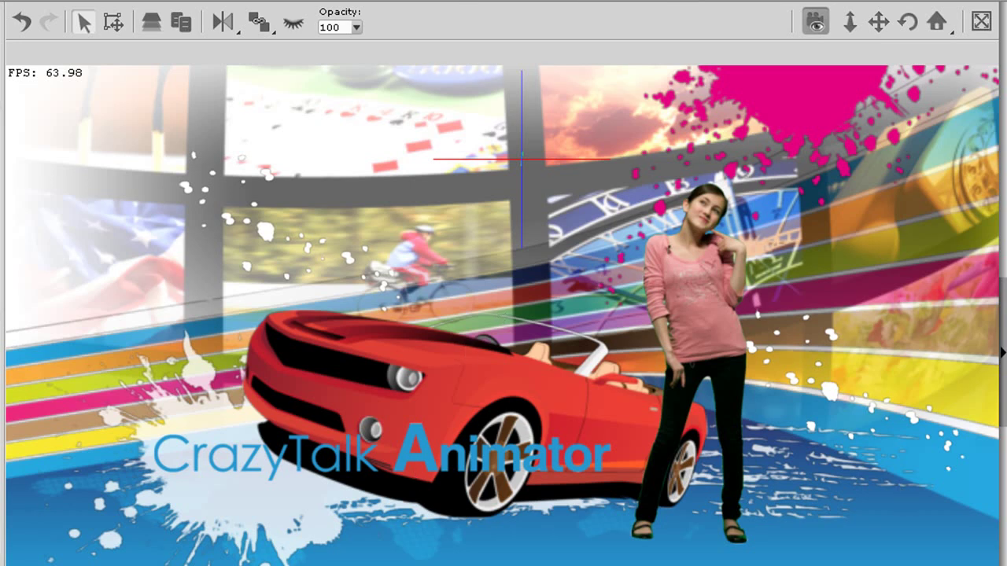
click(295, 23)
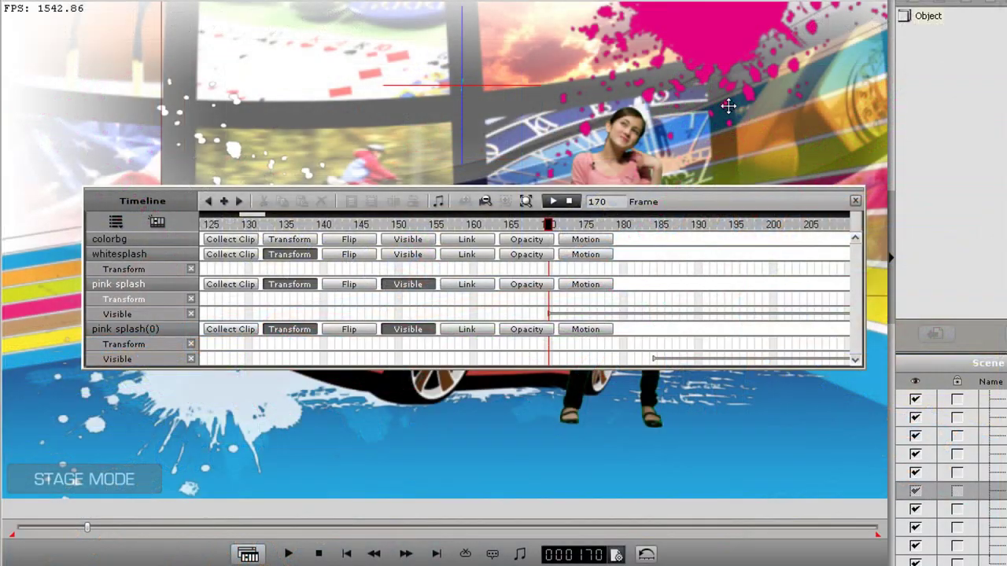
- Scale the first pink splash at frame 170 and again at frame 173
drag(783, 202, 780, 322)
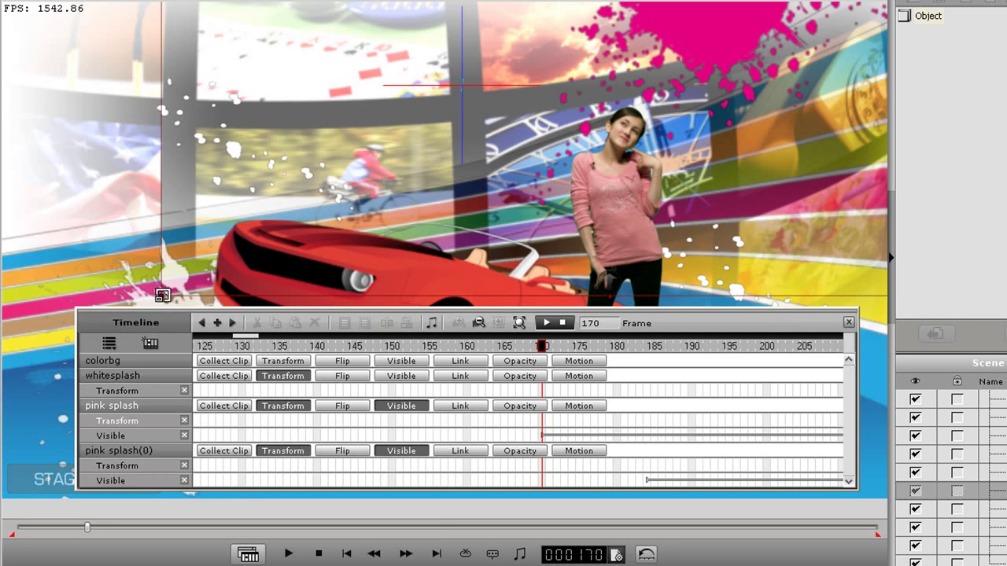
drag(162, 295, 309, 191)
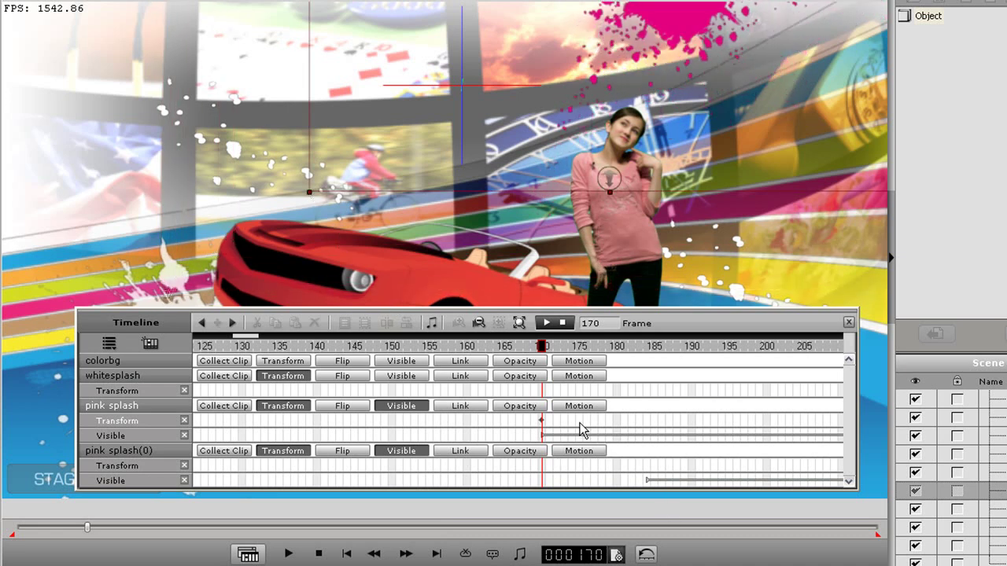
click(564, 429)
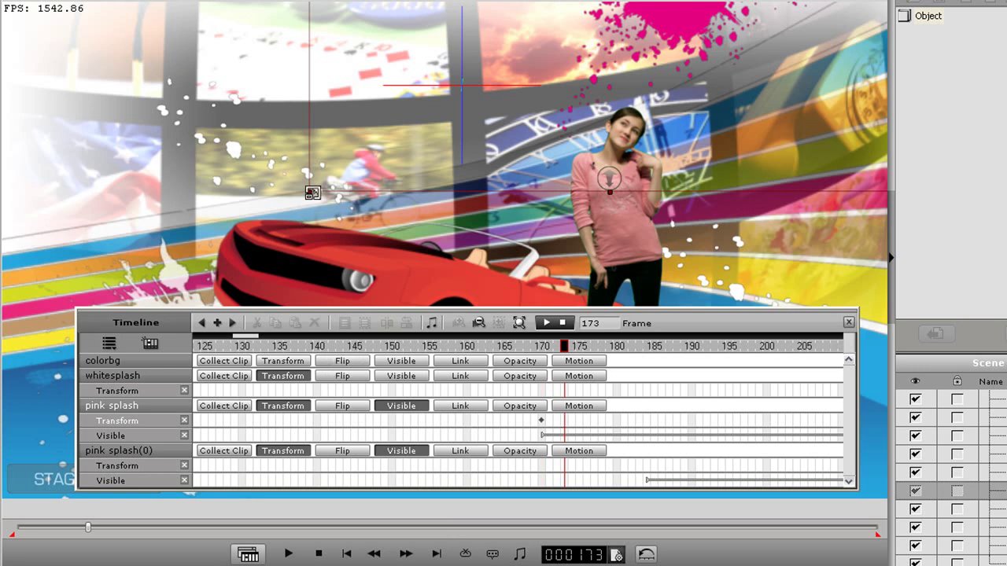
drag(309, 191, 262, 235)
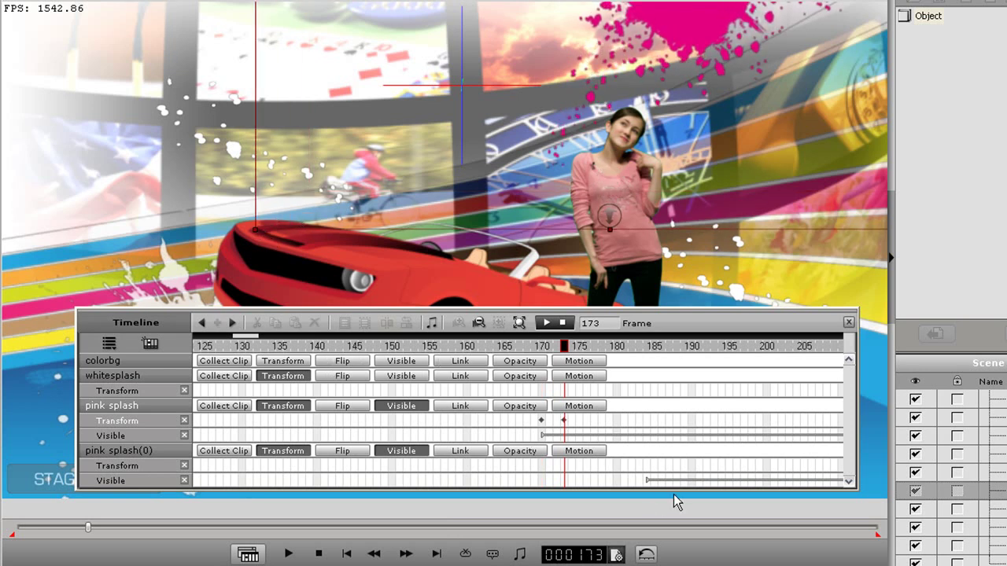
- Scale the second pink splash at frames 184 and 187, then play back from frame 157
click(646, 471)
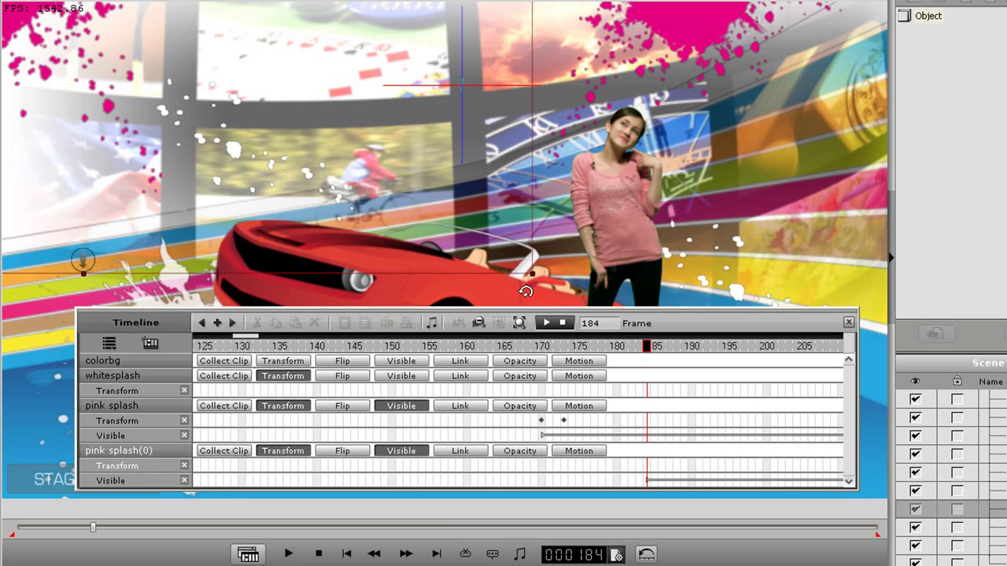
drag(532, 274, 426, 201)
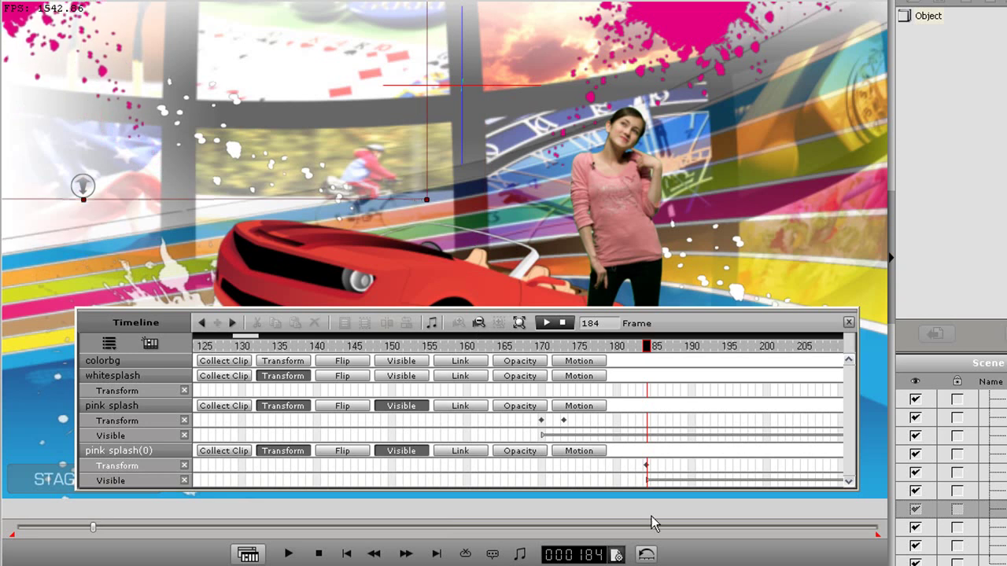
click(669, 472)
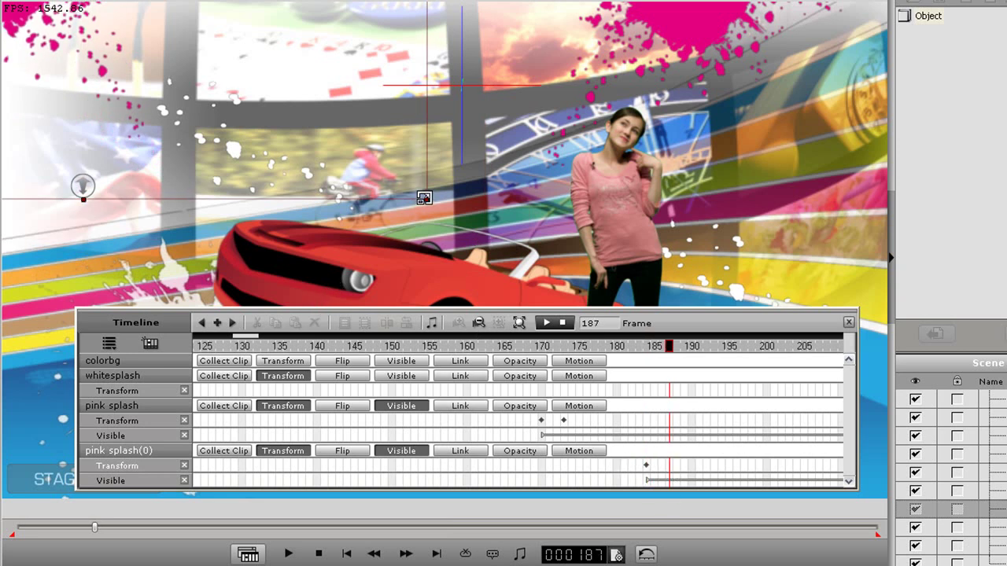
drag(427, 201, 465, 234)
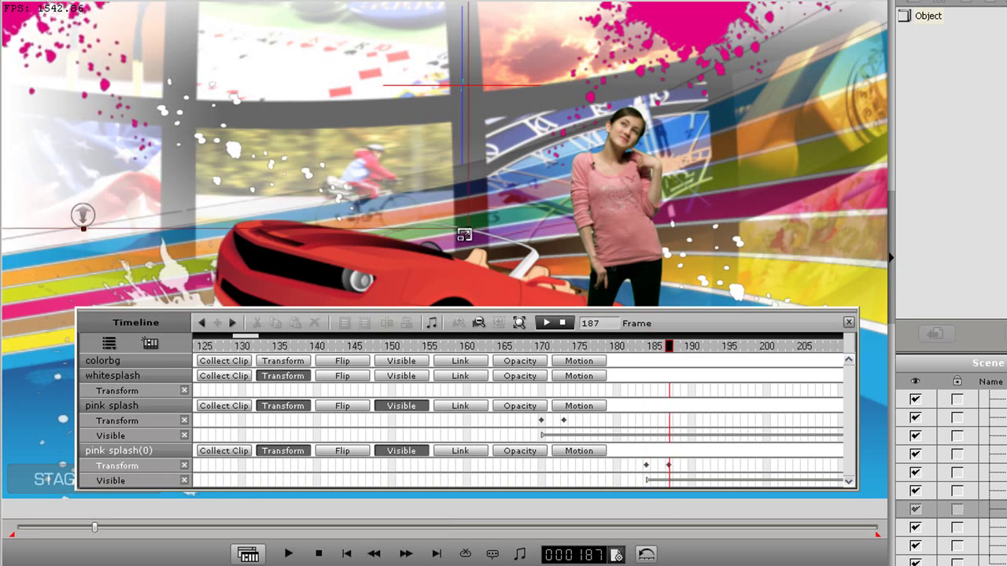
click(446, 347)
key(space)
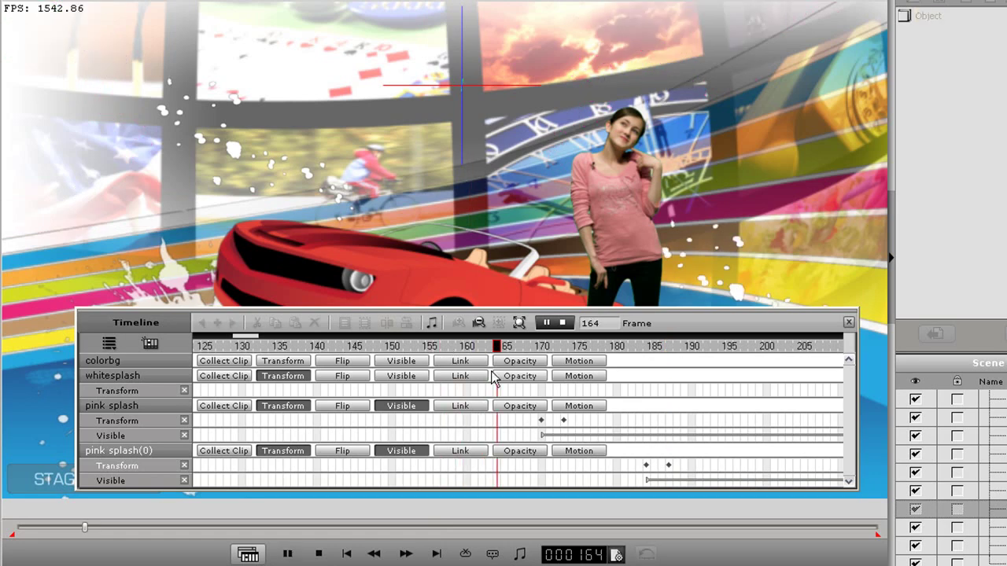
click(849, 322)
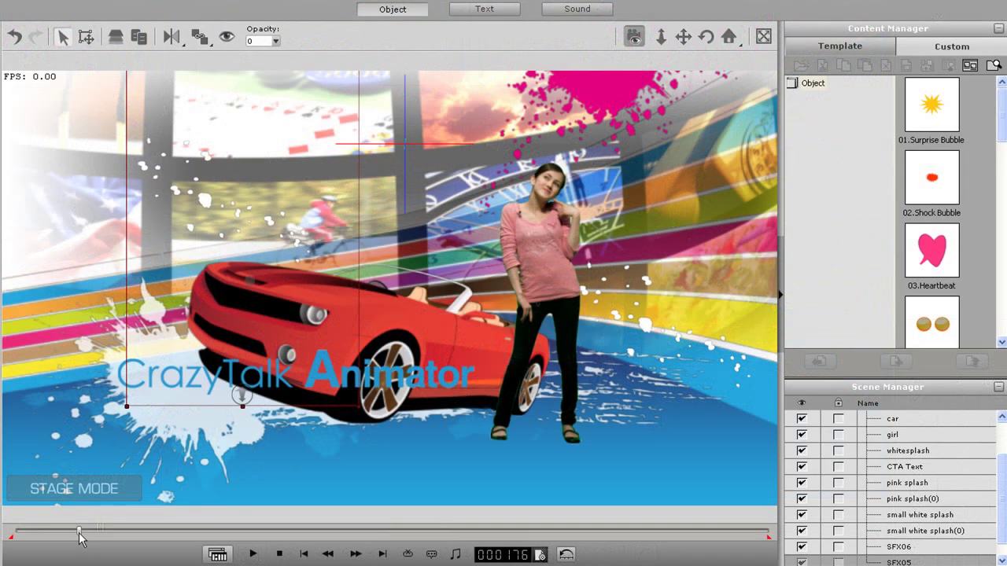
- Key the hearts' opacity up to 100 at frame 283 and back down to 0 at frame 360
click(275, 42)
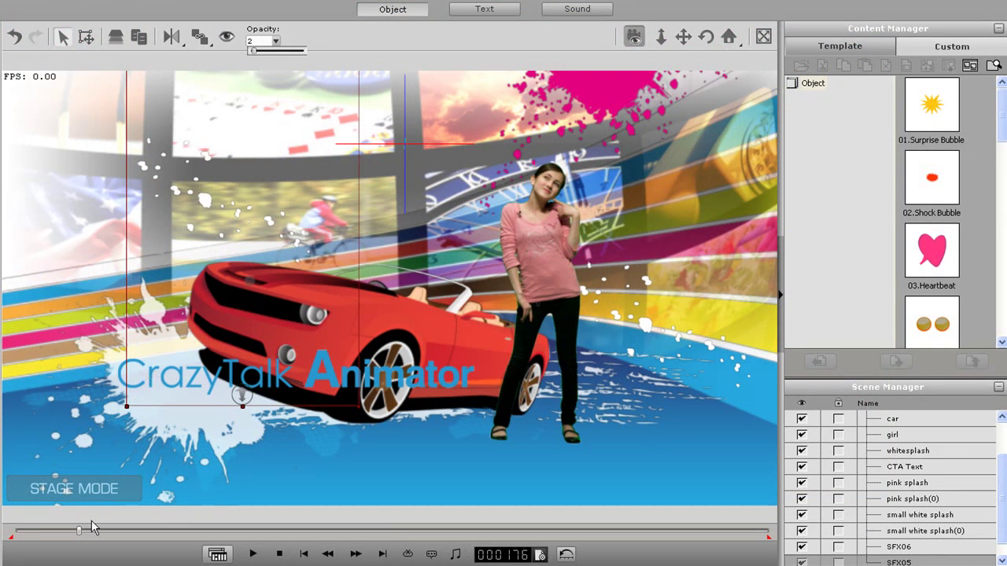
drag(79, 537, 120, 541)
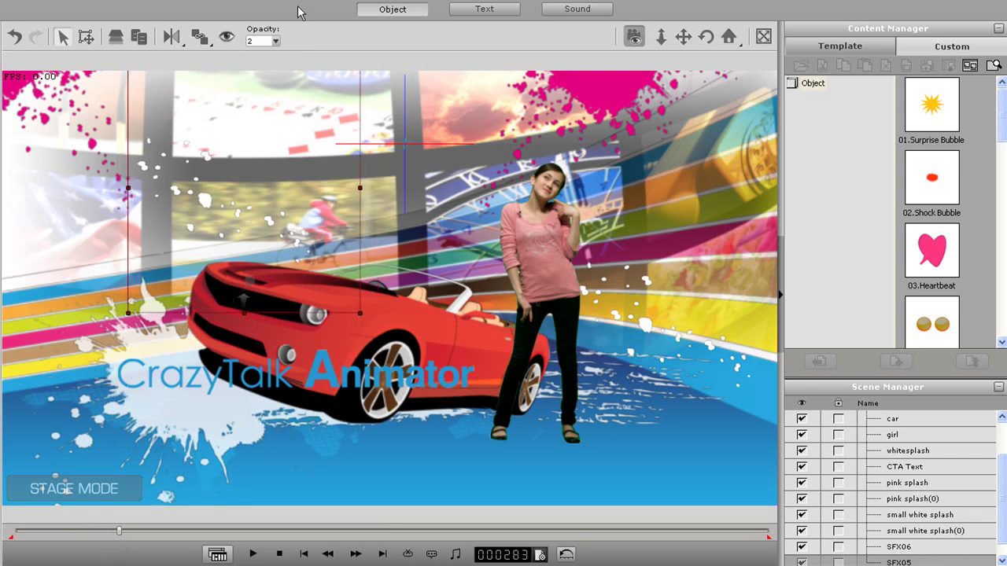
click(276, 42)
drag(253, 52, 317, 61)
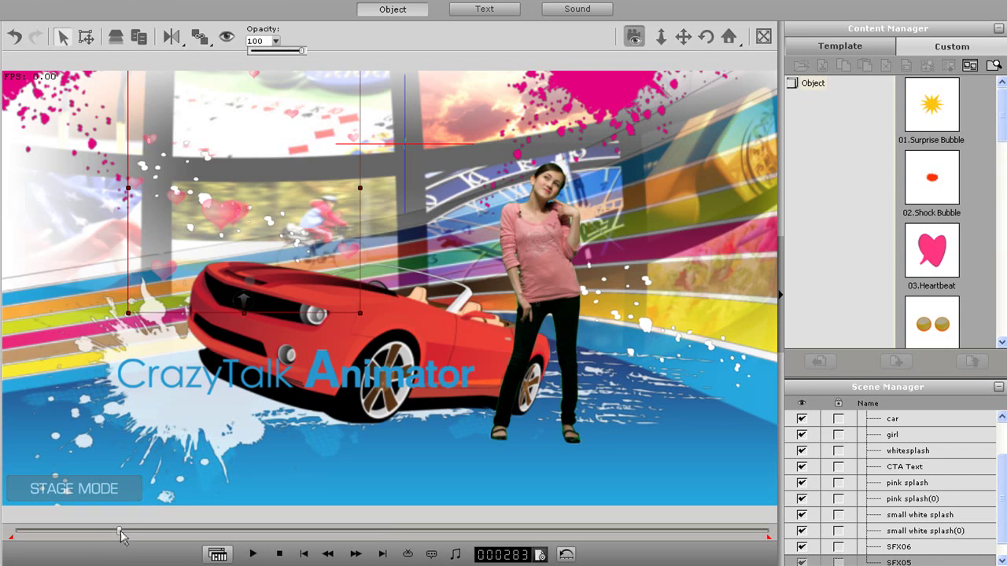
drag(121, 534, 151, 537)
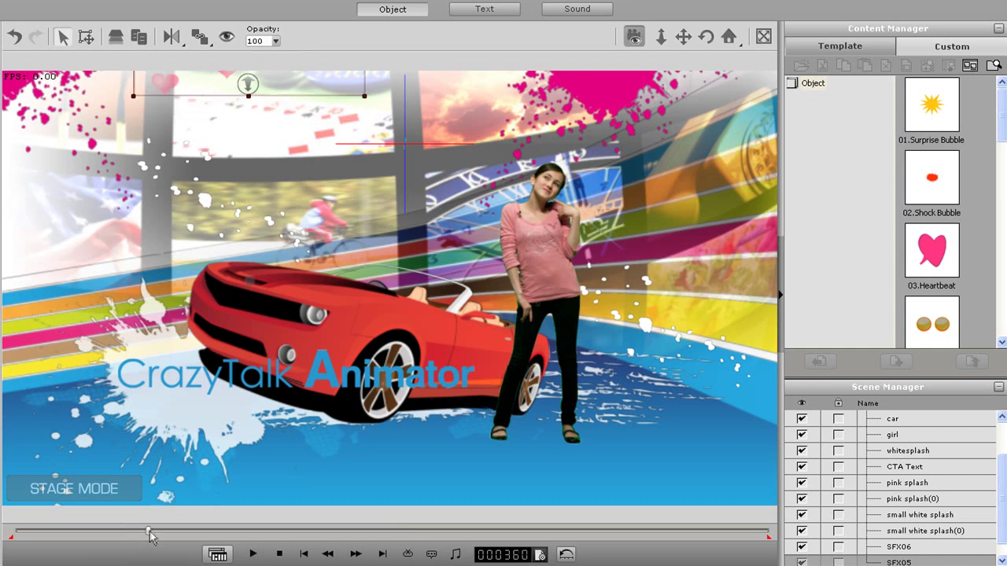
click(275, 42)
drag(301, 54, 250, 53)
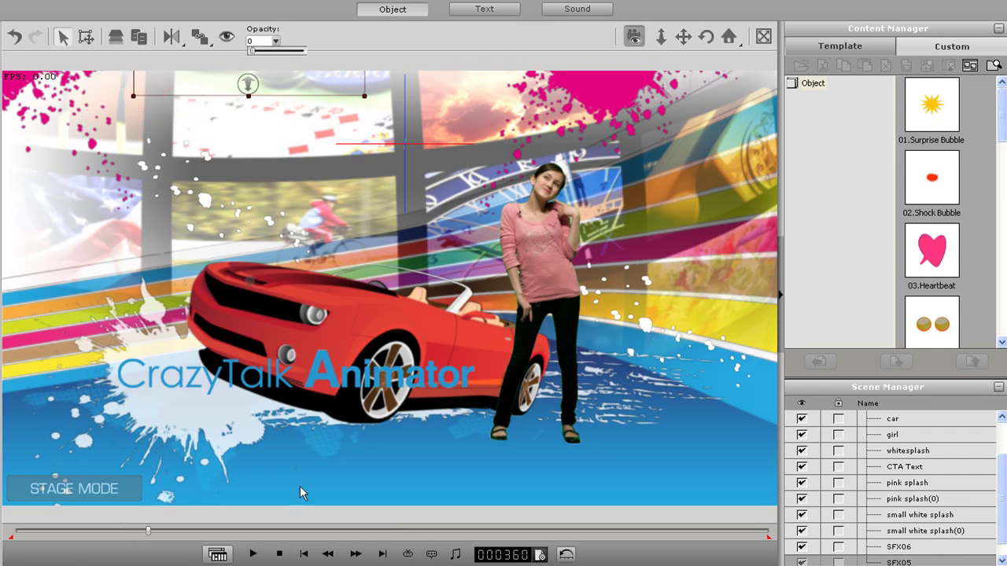